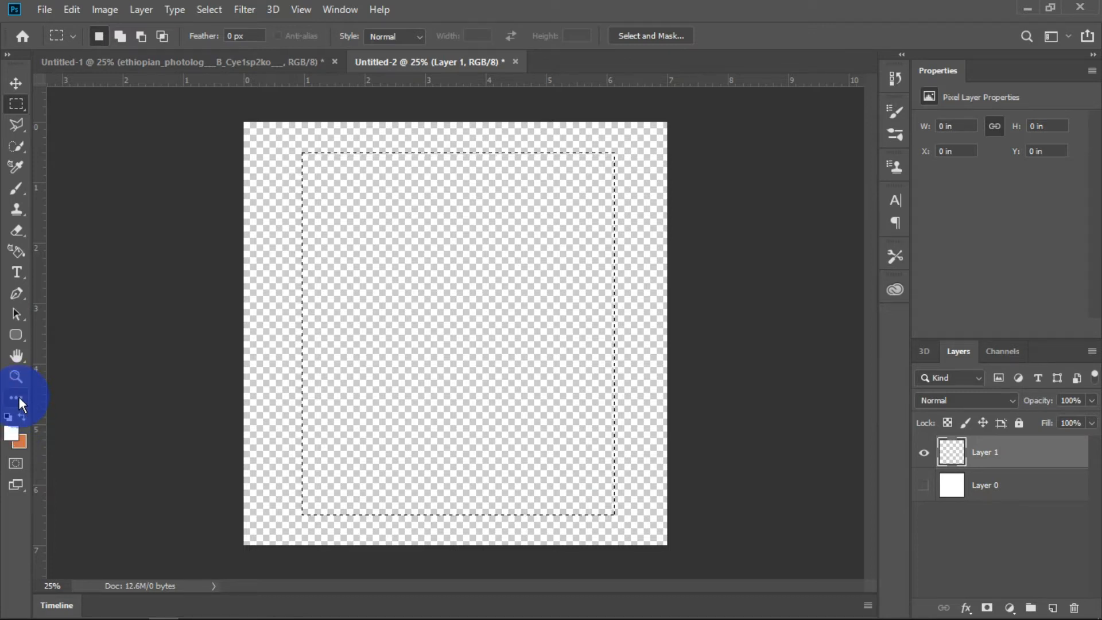
- Fill the rectangular selection on Layer 1 with the white foreground color using the Paint Bucket tool
click(18, 397)
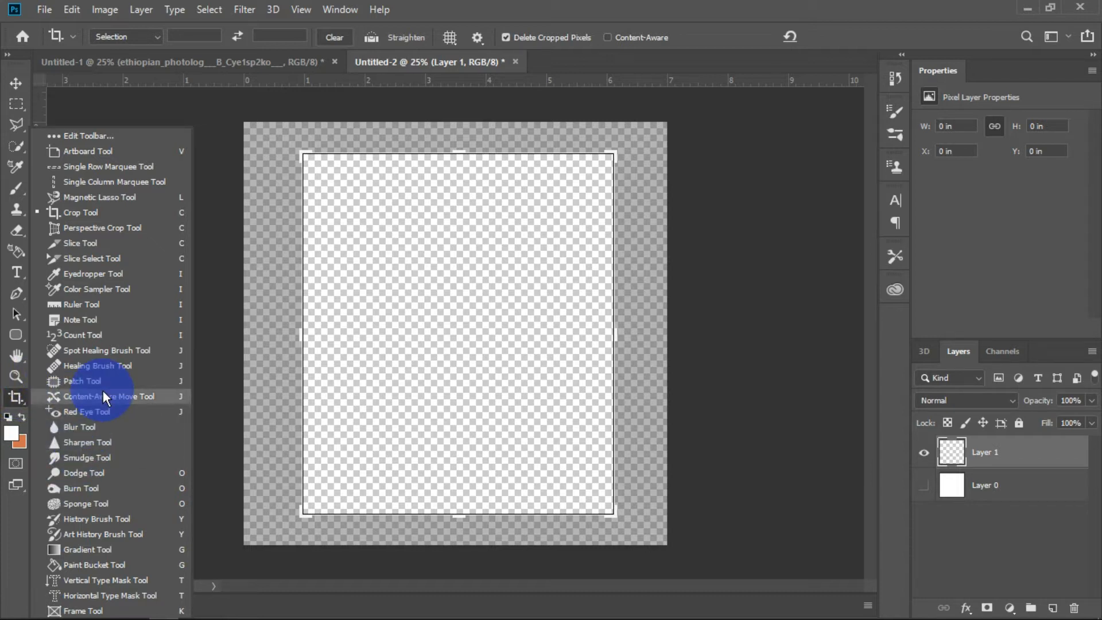
click(120, 566)
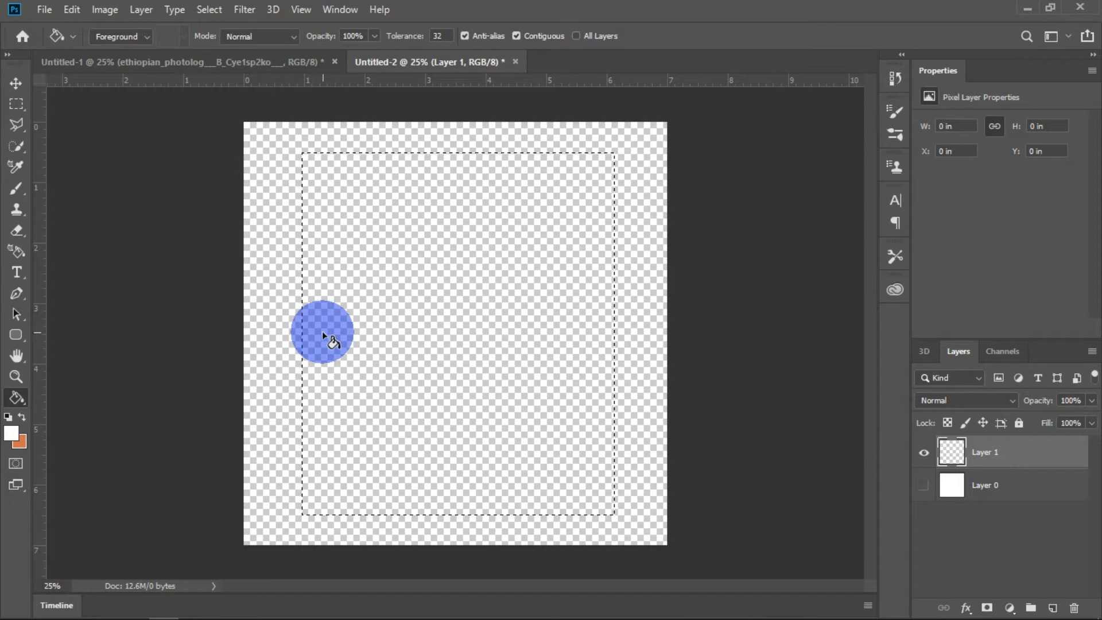
click(372, 282)
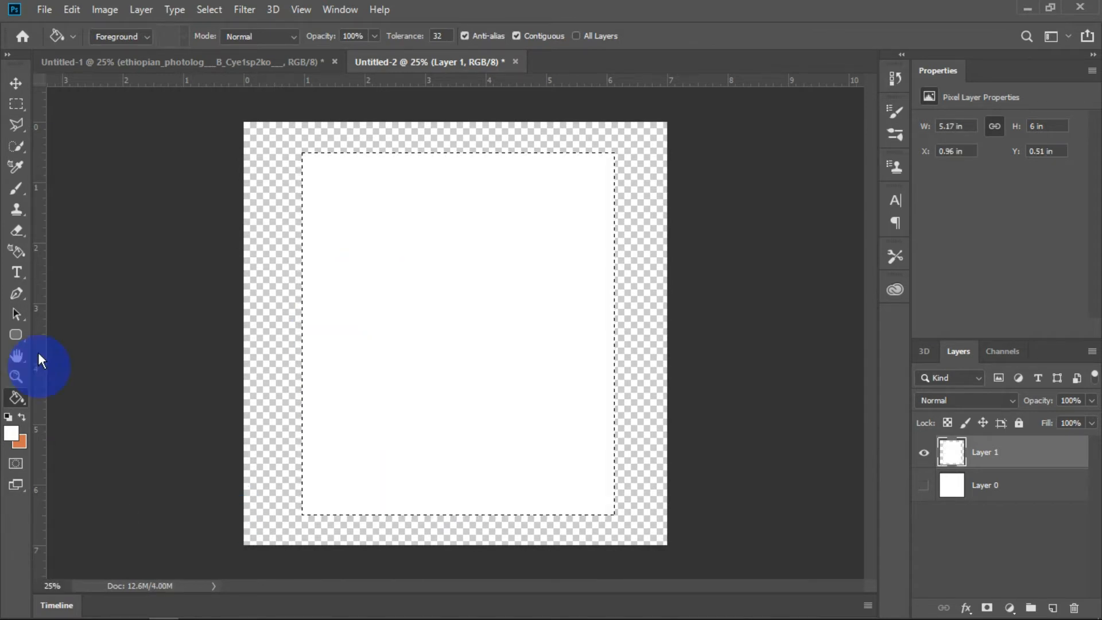
- Nudge the white rectangle slightly, deselect it, and draw a smaller rectangular marquee selection inside it
click(19, 102)
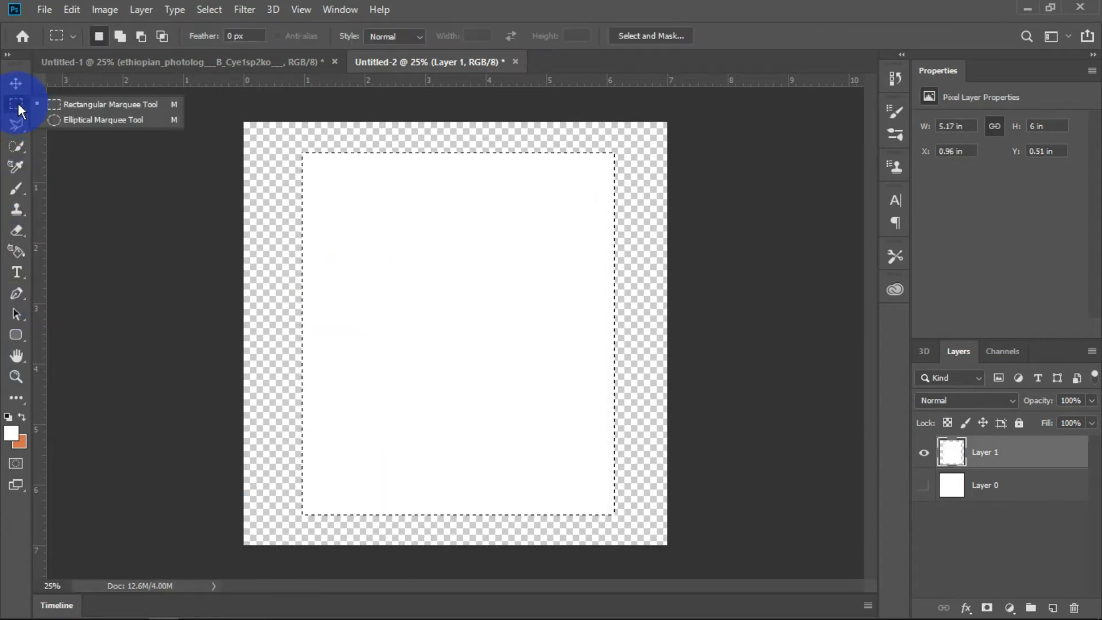
click(93, 106)
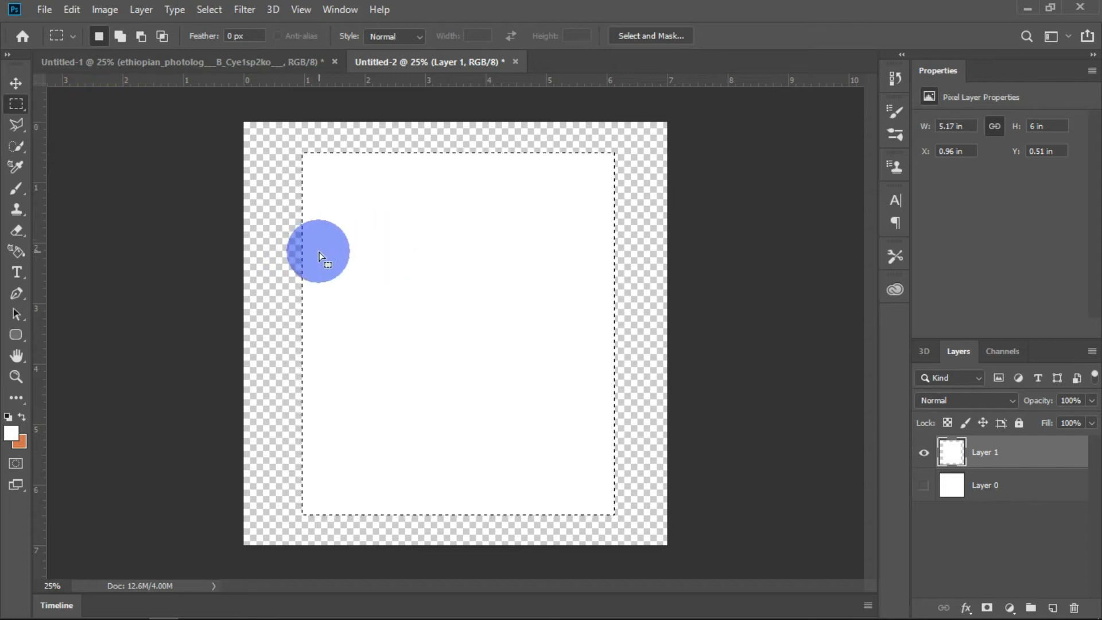
drag(317, 249, 315, 250)
key(ctrl+d)
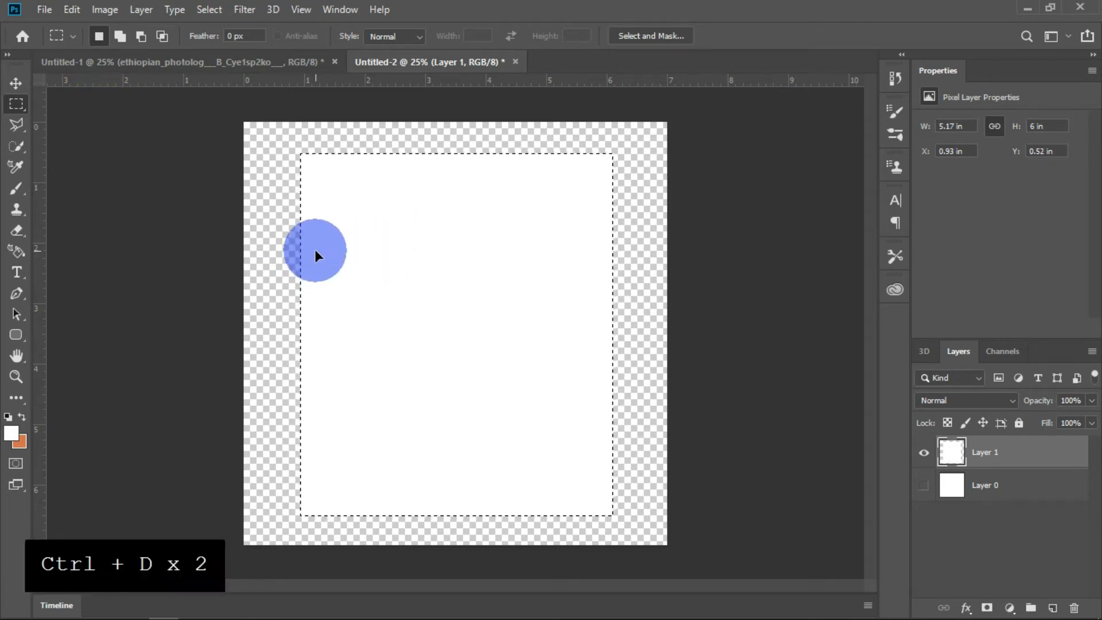
drag(331, 194, 585, 495)
- Transform the inner selection to about 4.68 by 5.21 in, leaving narrow top and side borders and a thicker bottom border
right_click(533, 442)
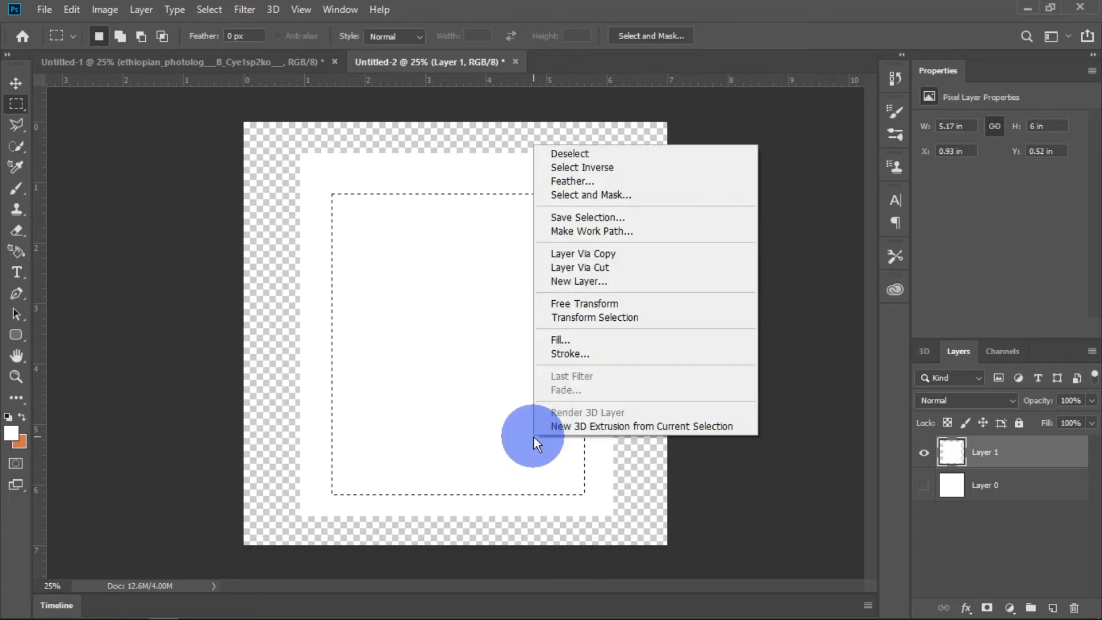
click(611, 318)
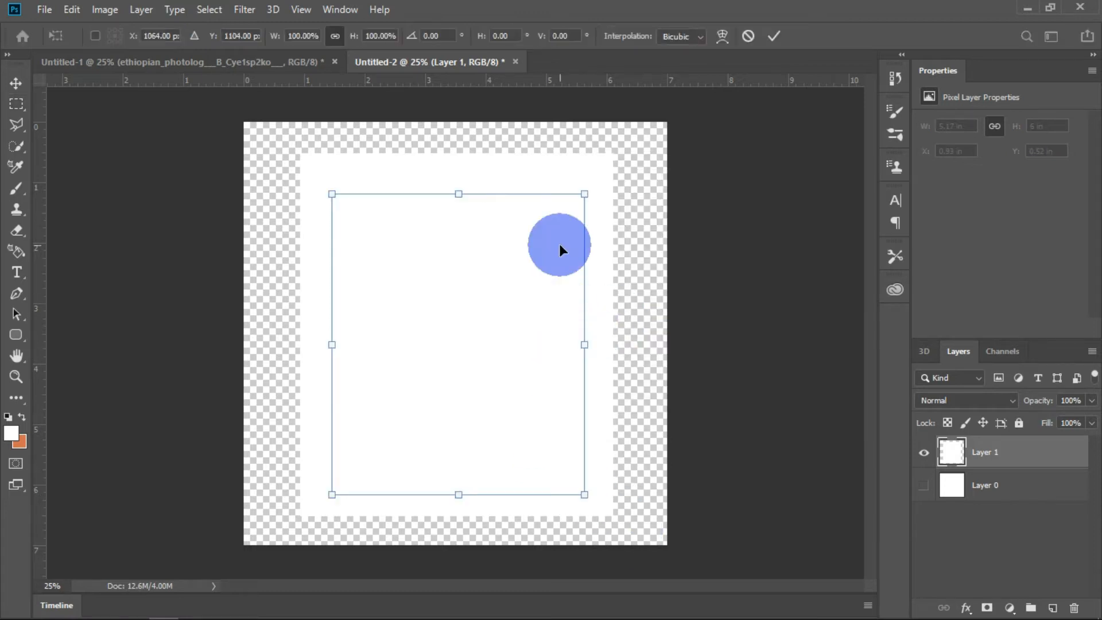
mouse_move(585, 194)
mouse_down()
mouse_move(594, 169)
mouse_move(598, 176)
mouse_up()
mouse_move(332, 177)
mouse_down()
mouse_move(314, 172)
mouse_move(315, 187)
mouse_up()
drag(323, 330, 317, 334)
drag(459, 495, 459, 473)
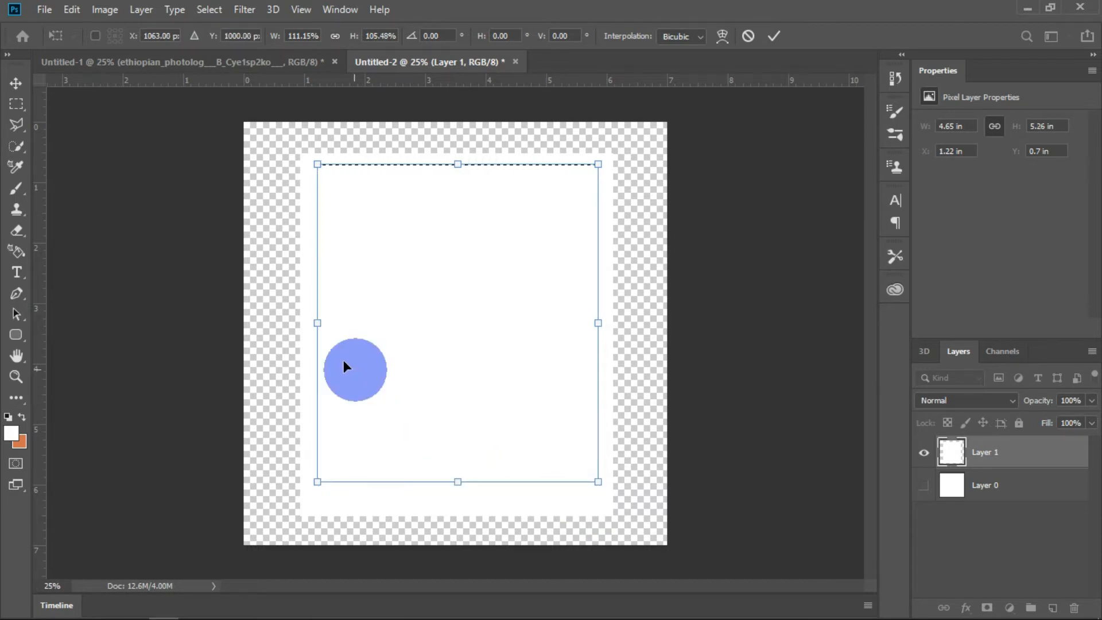
drag(316, 322, 317, 322)
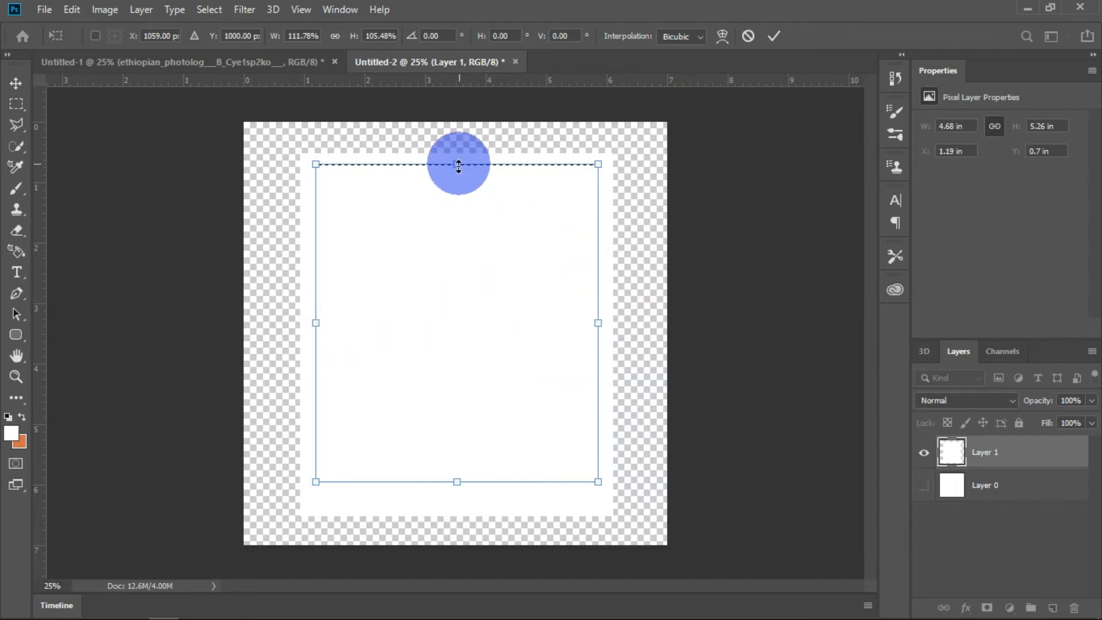
drag(458, 168, 459, 170)
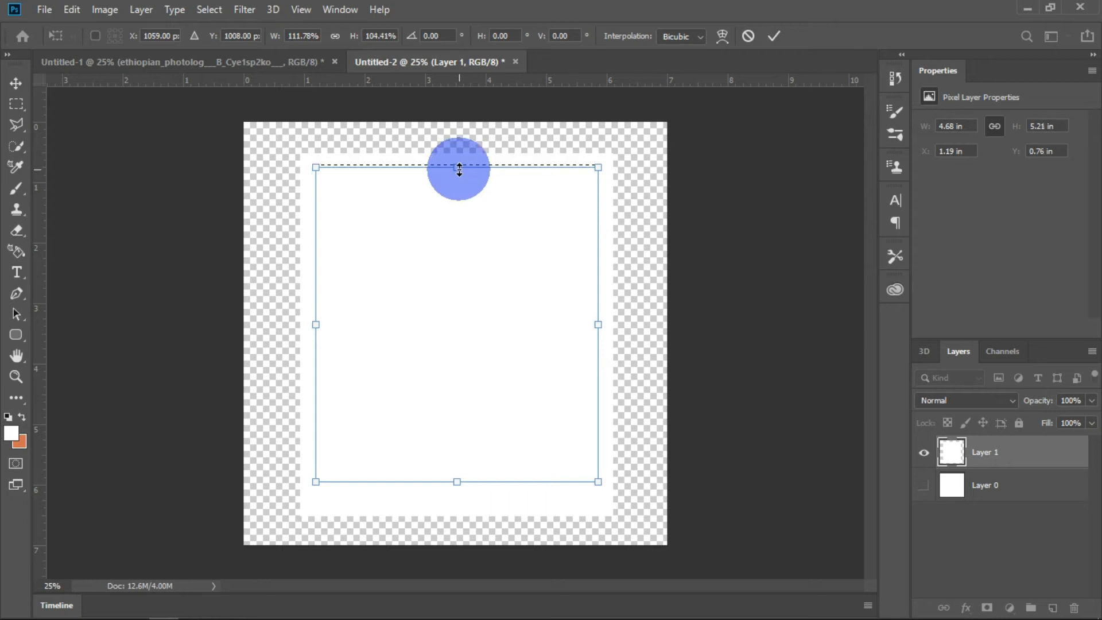
key(shift)
key(shift)
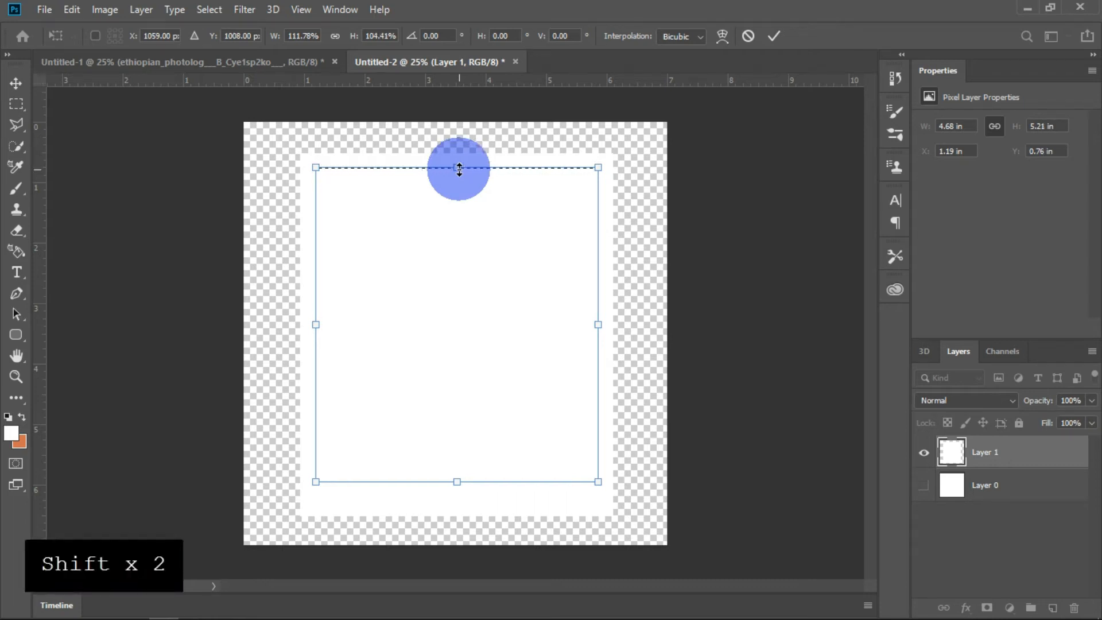
click(774, 36)
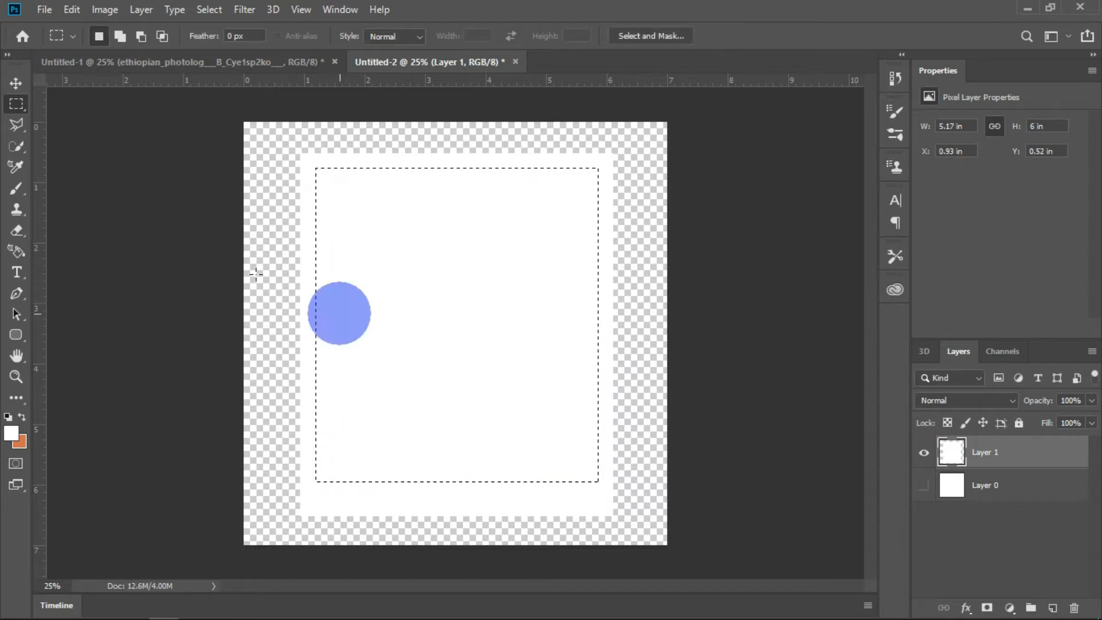
- Erase the white inside the selection with the Eraser tool at 1811 px size and 100% hardness
click(20, 227)
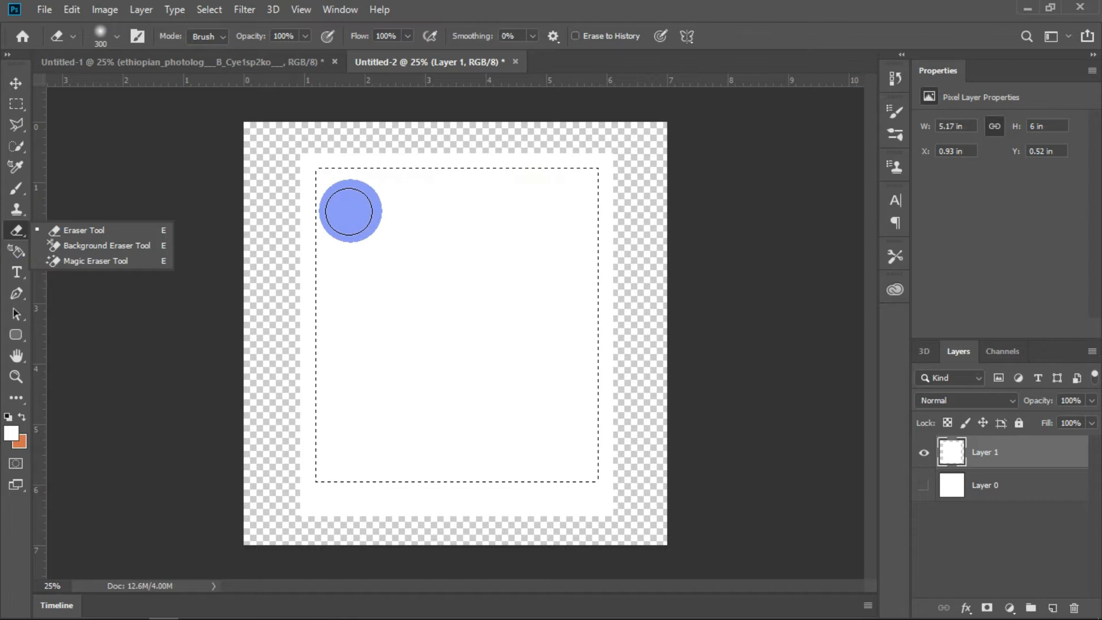
right_click(337, 212)
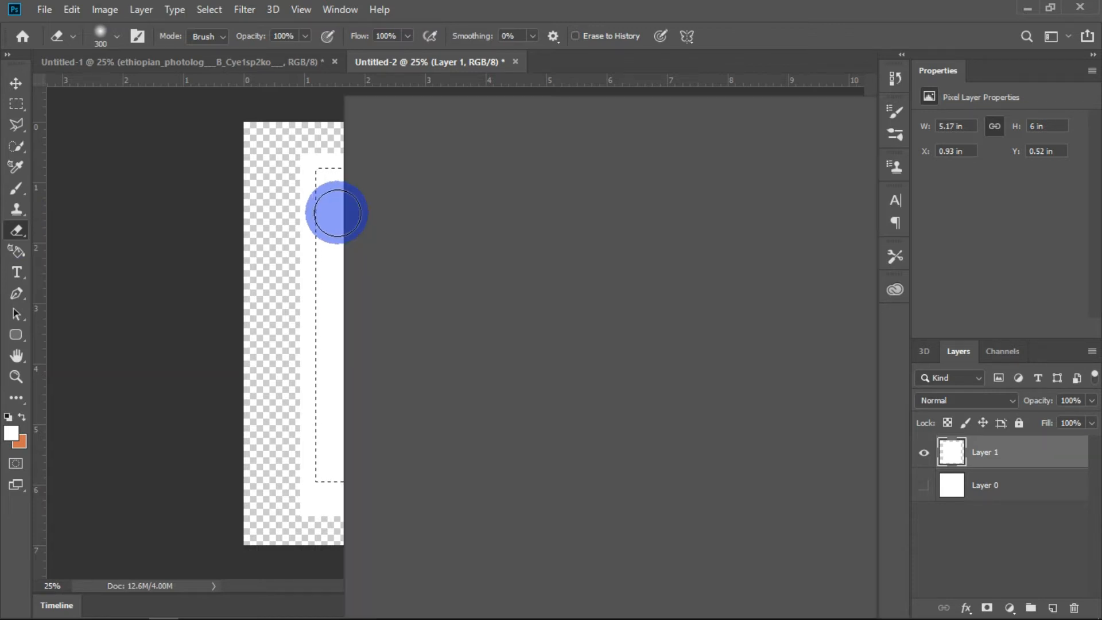
drag(518, 129, 518, 129)
drag(423, 172, 540, 169)
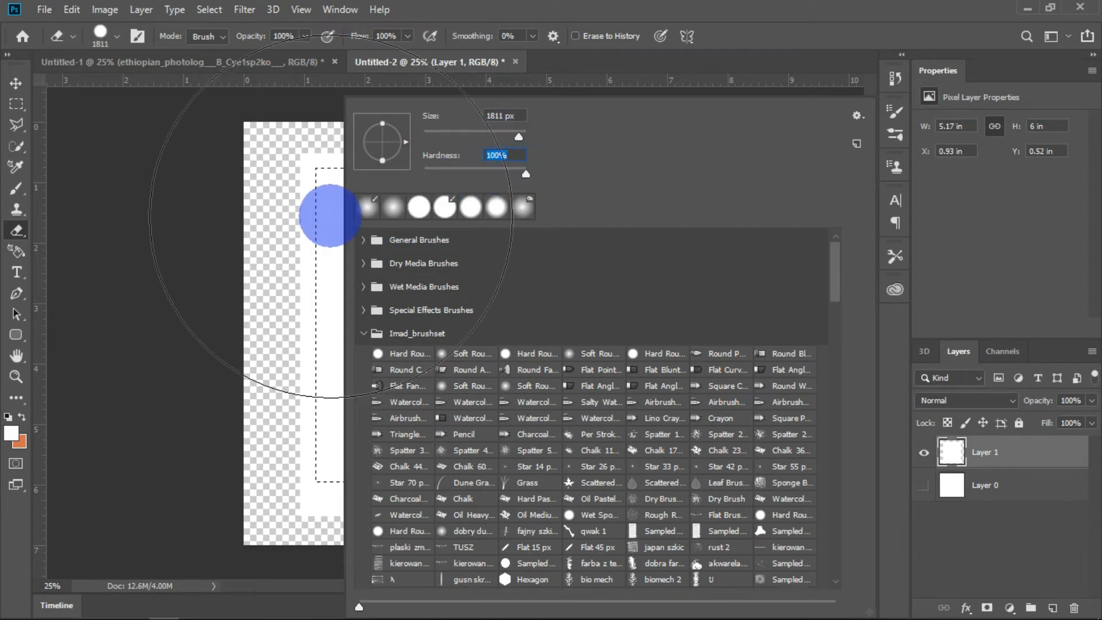
click(328, 213)
click(330, 216)
mouse_move(398, 270)
mouse_down()
mouse_move(518, 298)
mouse_move(511, 336)
mouse_move(386, 351)
mouse_up()
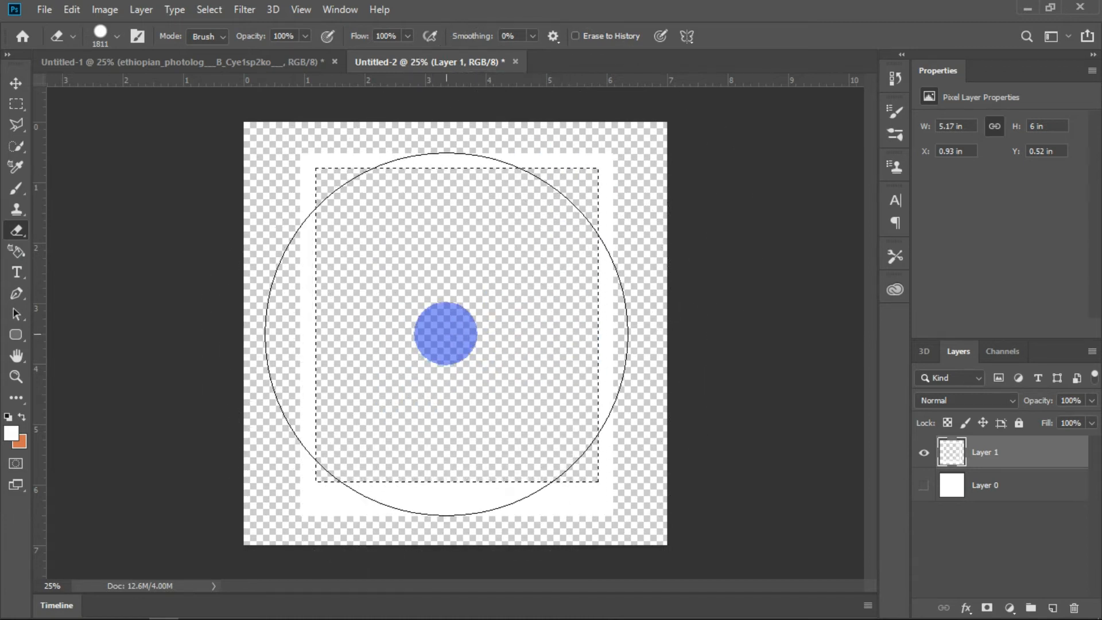
- Reduce the eraser size to 48 px and deselect the inner area
right_click(445, 333)
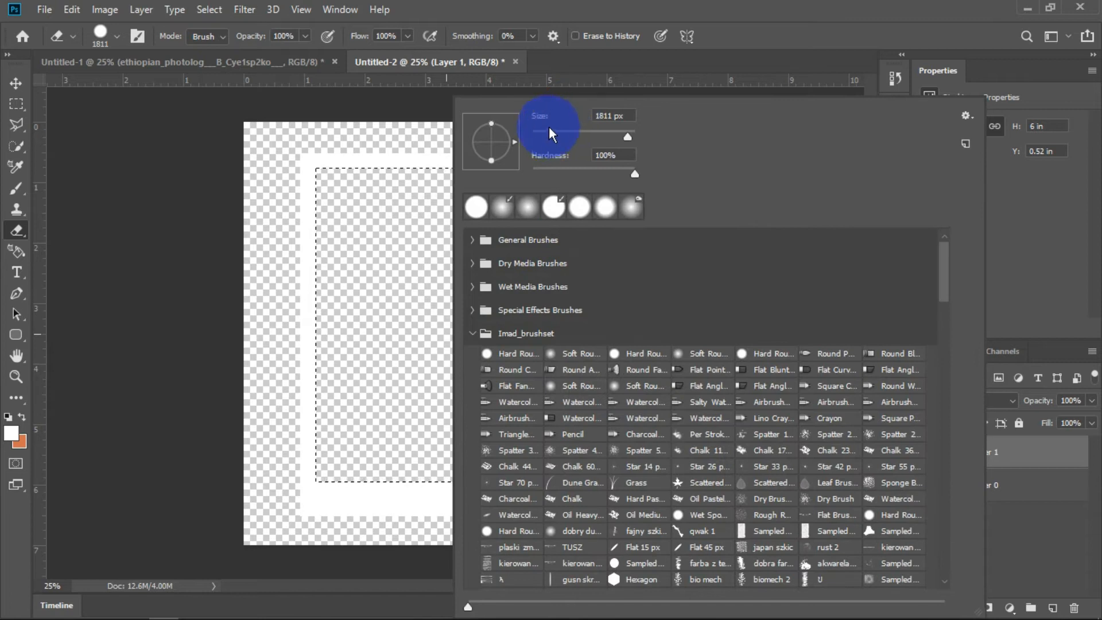
click(557, 133)
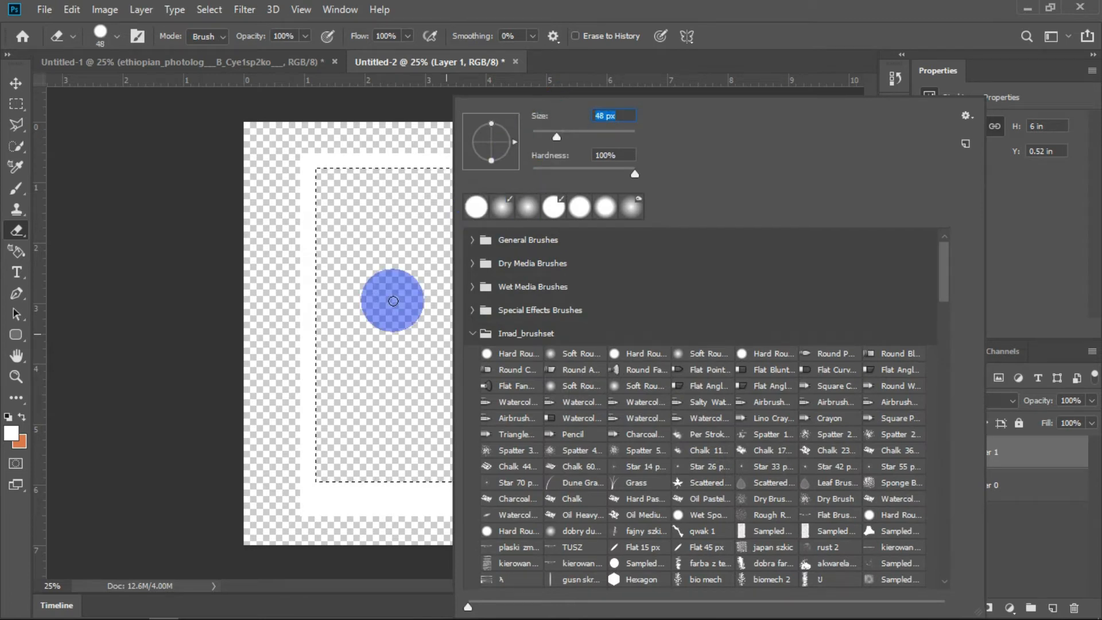
click(393, 301)
key(ctrl+d)
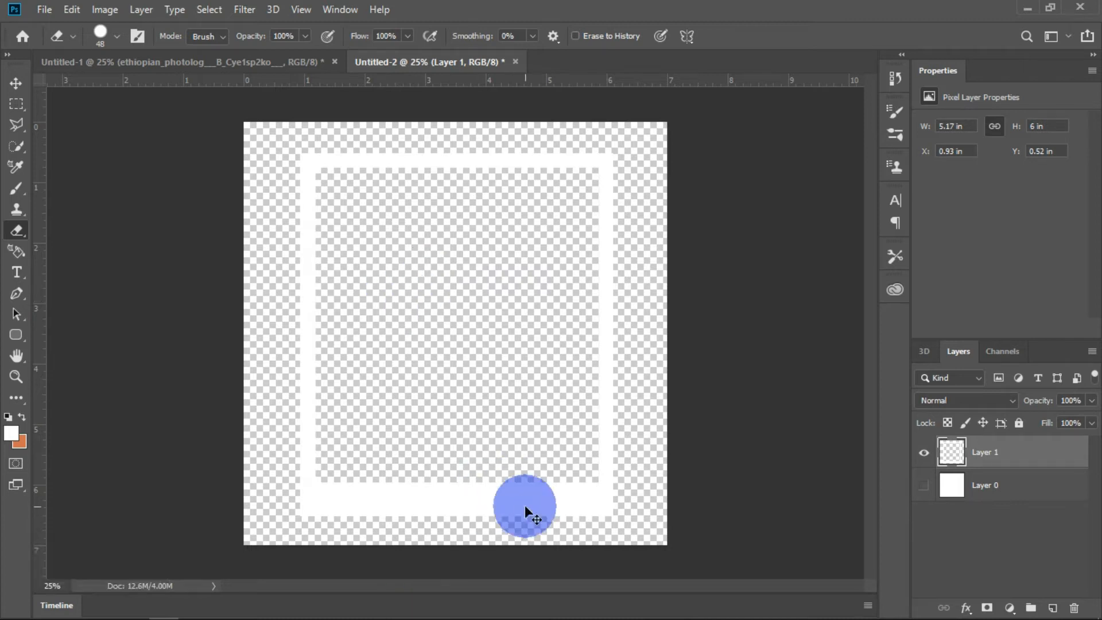
- Move the white frame into the Untitled-1 photo document, rotate it about 3.26° and scale it to about 96% around the woman
mouse_move(546, 501)
mouse_down()
mouse_move(508, 517)
mouse_move(554, 388)
mouse_move(527, 475)
mouse_move(319, 314)
mouse_move(270, 62)
mouse_move(298, 58)
mouse_move(415, 384)
mouse_move(444, 374)
mouse_move(455, 330)
mouse_up()
key(ctrl+t)
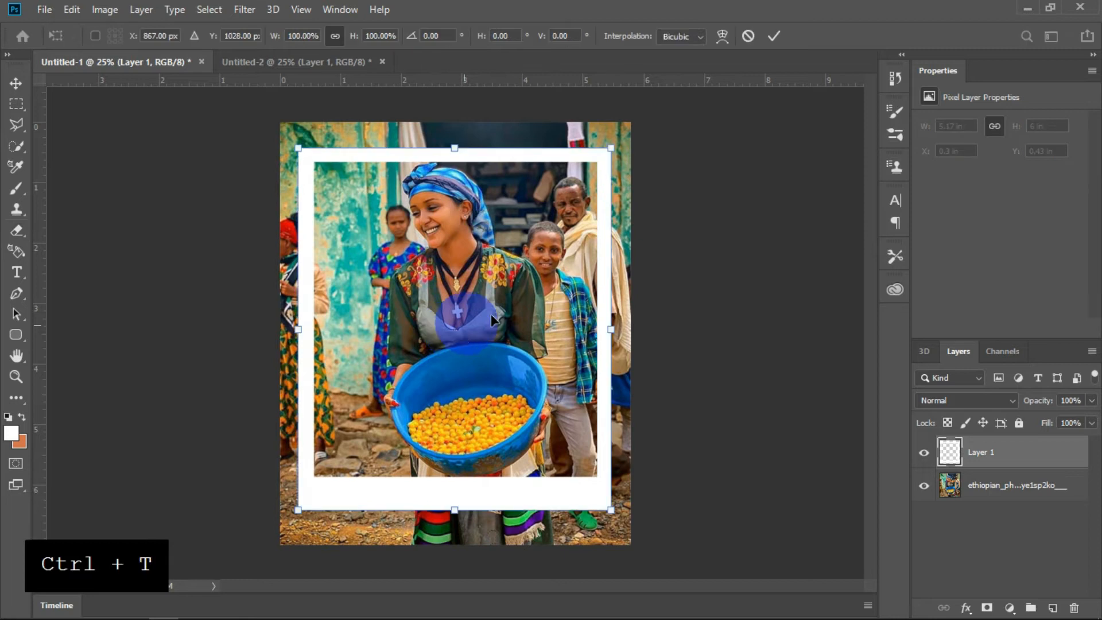
drag(627, 140, 617, 161)
drag(555, 240, 555, 226)
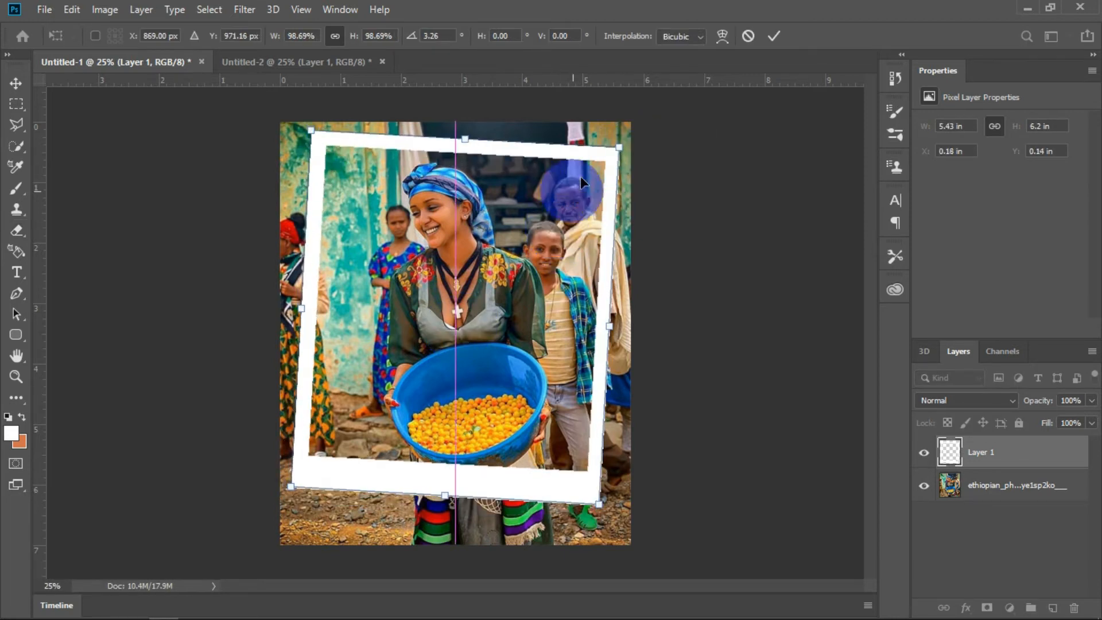
drag(616, 148, 611, 161)
mouse_move(525, 264)
mouse_down()
mouse_move(530, 256)
mouse_move(528, 268)
mouse_up()
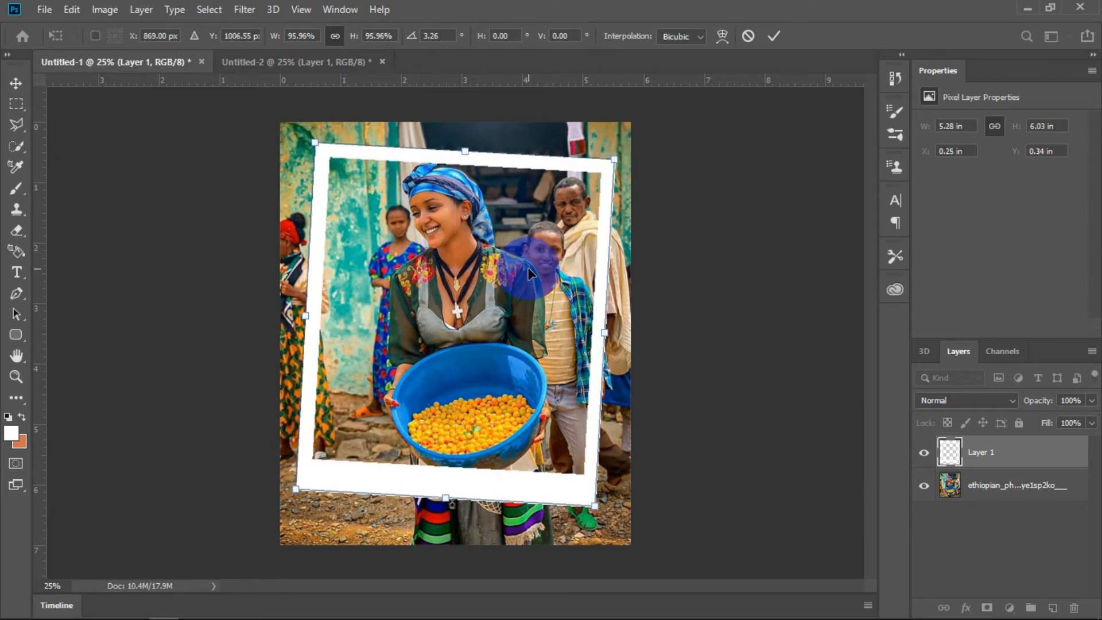
click(774, 38)
- Lower the frame layer's opacity to 46% and shift the frame slightly downward over the photo
key(e)
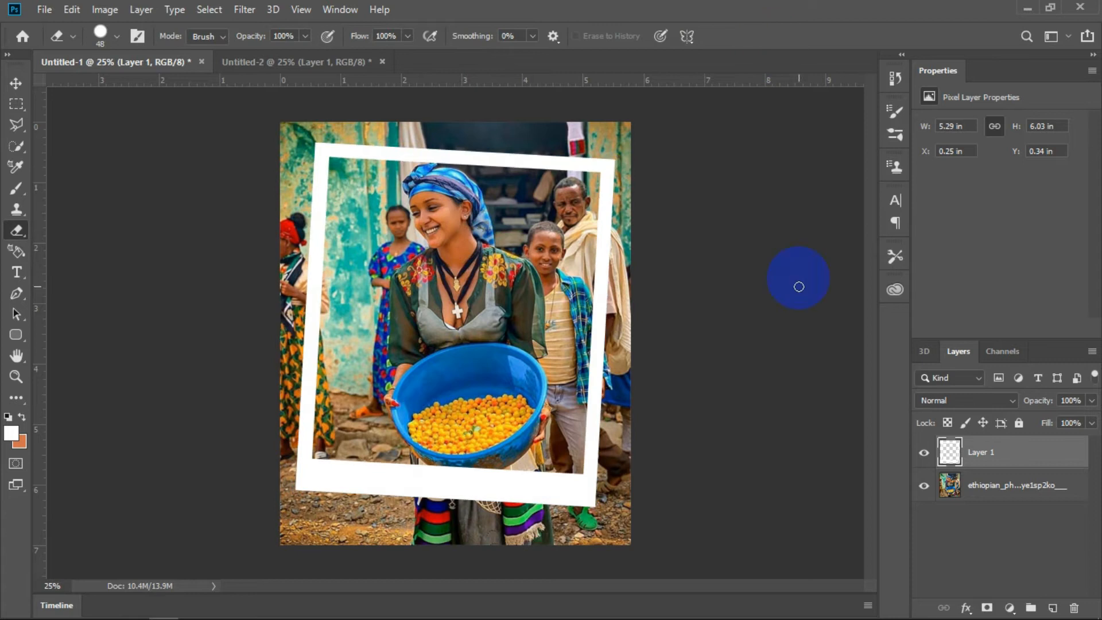
drag(1045, 406, 996, 398)
key(ctrl+plus)
key(ctrl+plus)
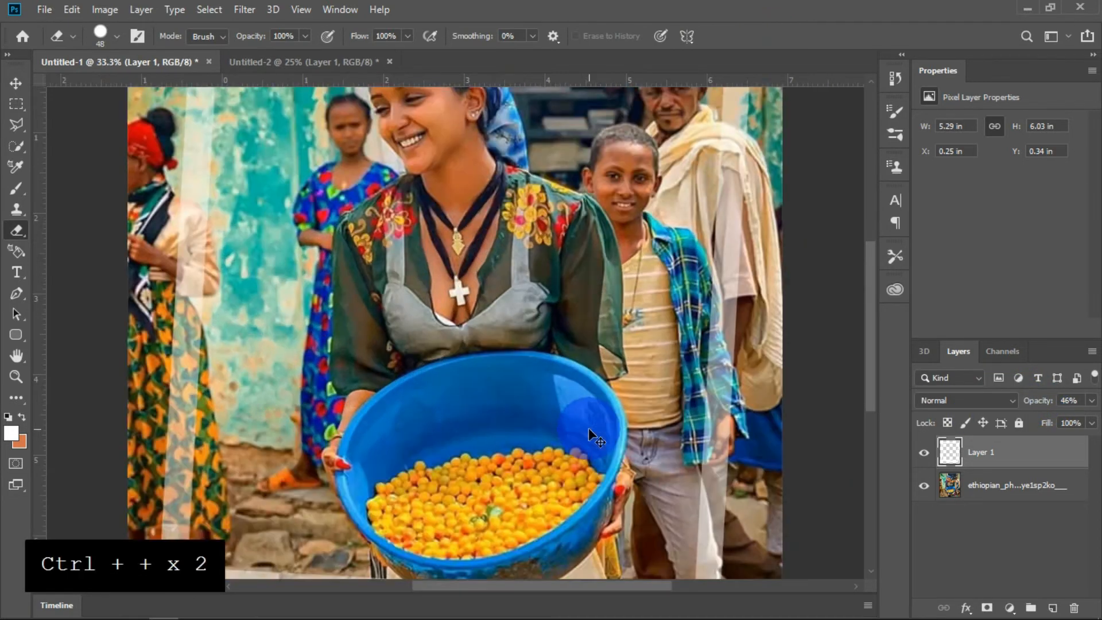
drag(872, 359, 891, 299)
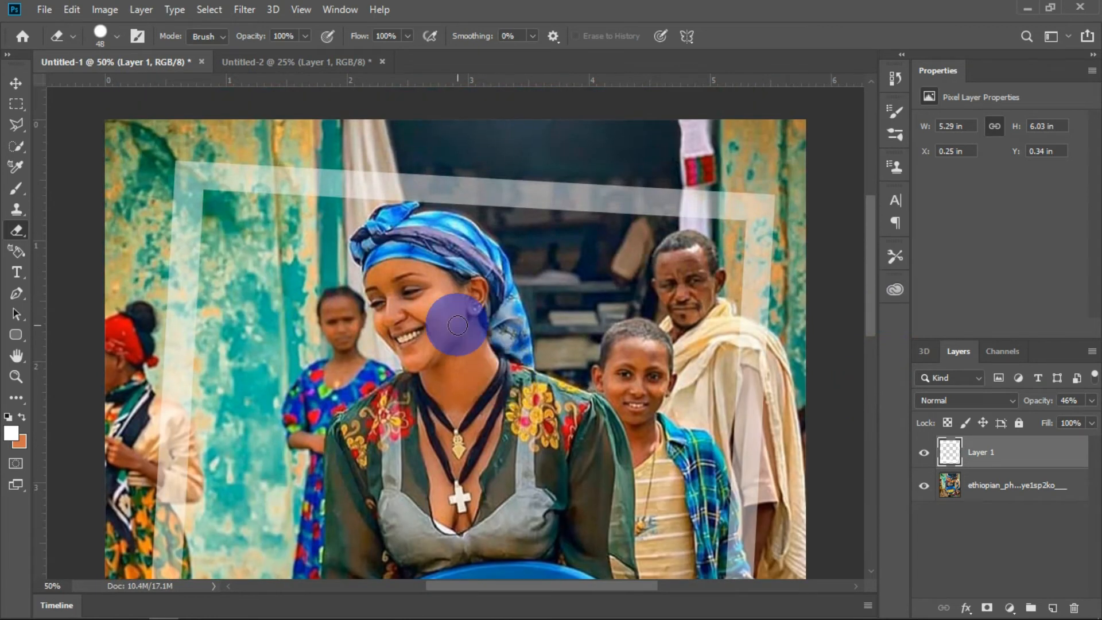
drag(629, 404, 629, 411)
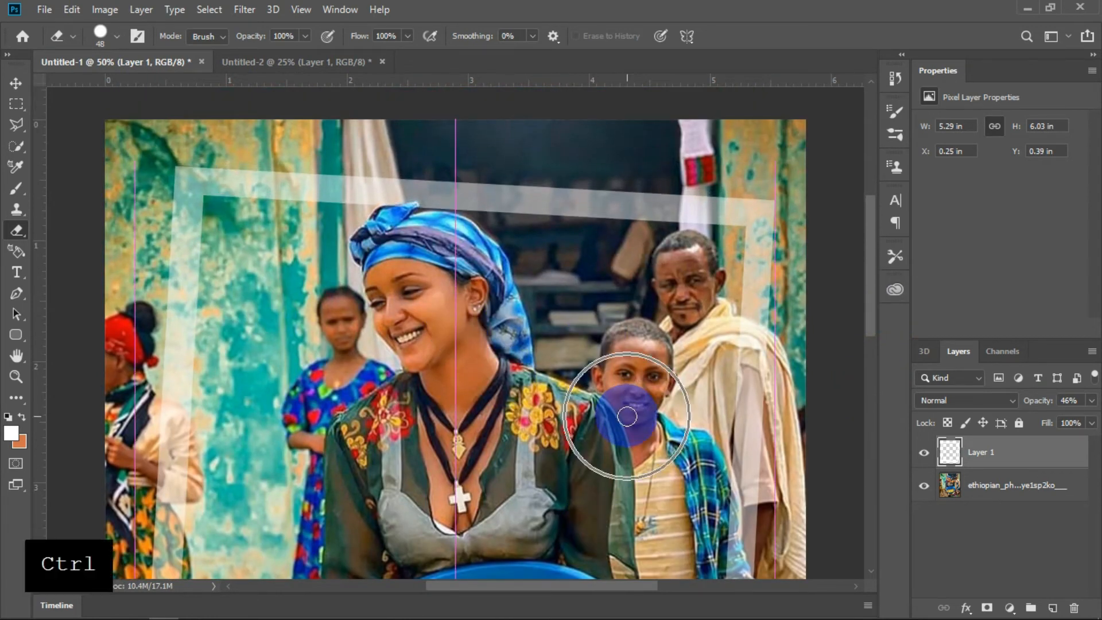
- Reduce the eraser size to 20 px for detailed work around the woman's headscarf
key(ctrl+plus)
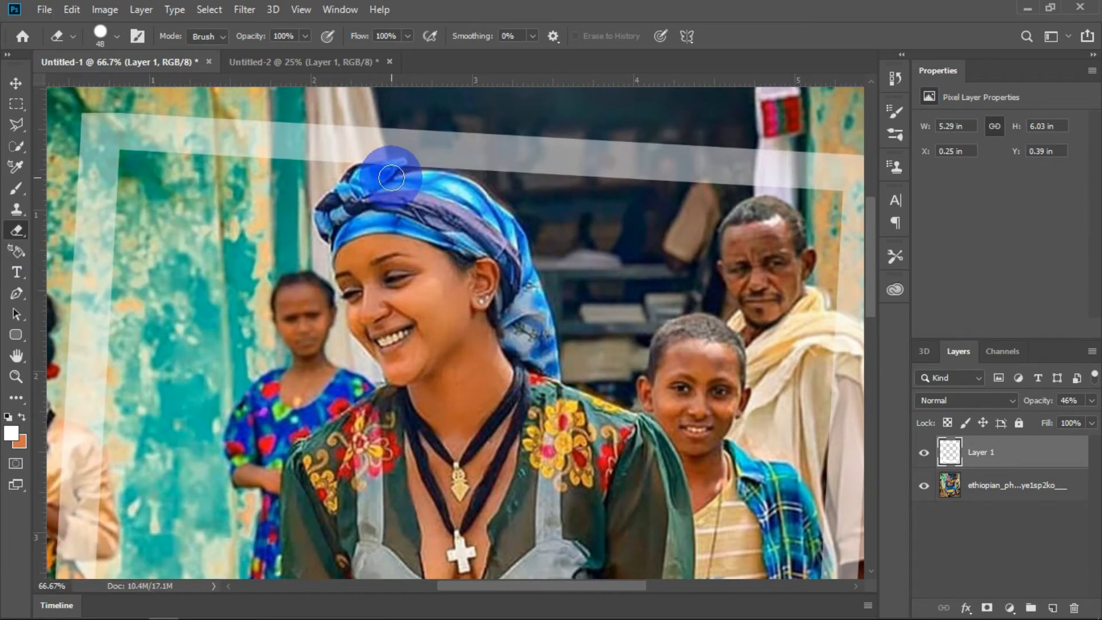
key(ctrl+plus)
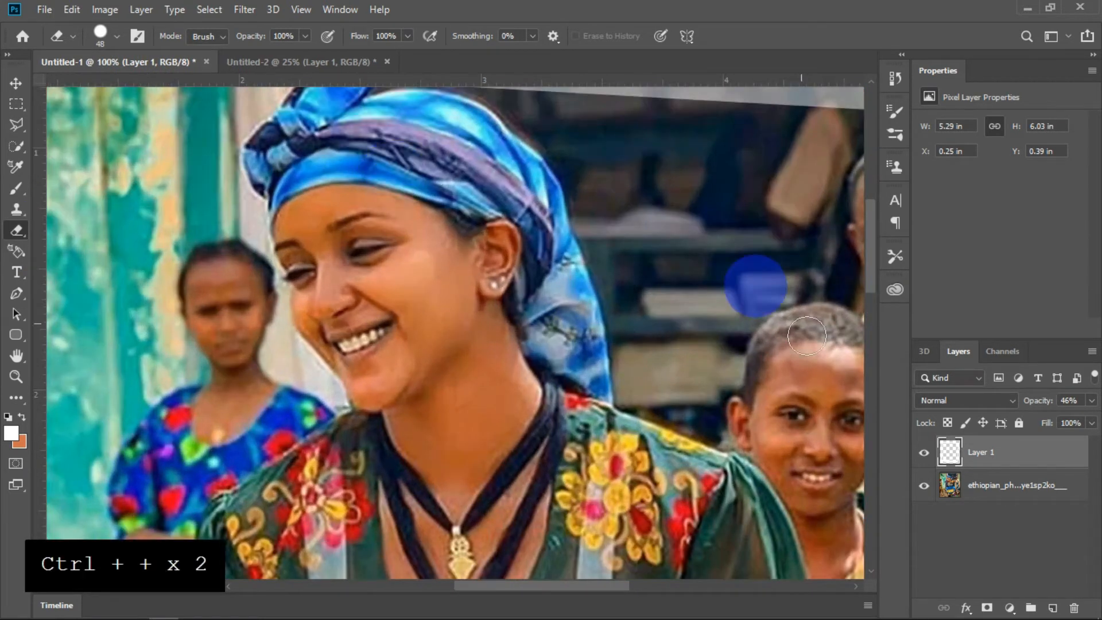
scroll(859, 290, up, 3)
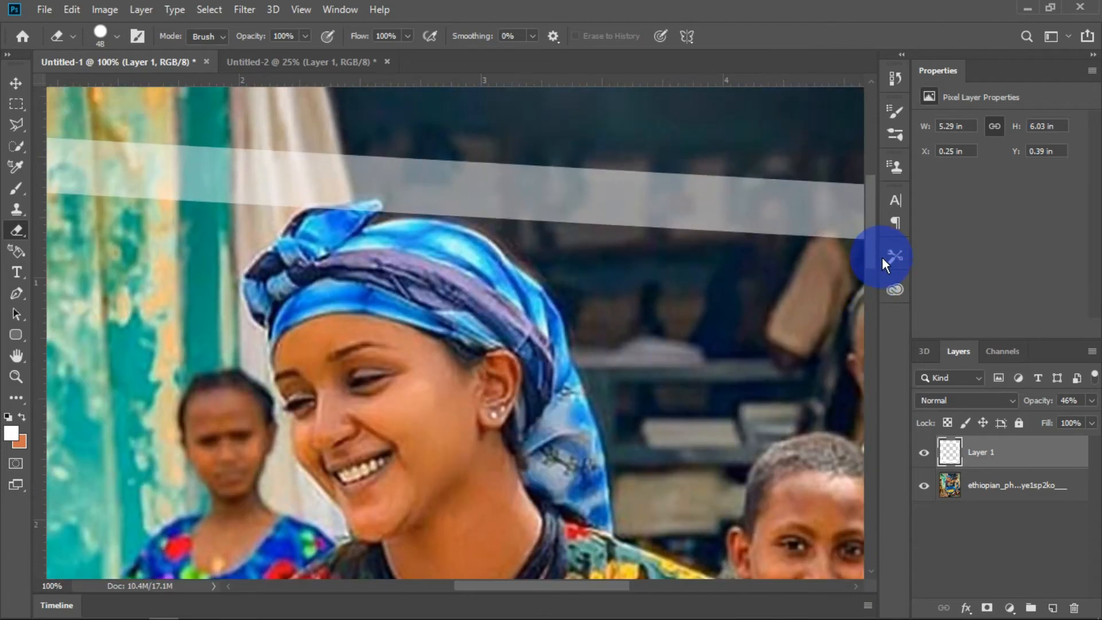
key(bracketleft)
key(bracketleft)
key(bracketleft)
key(bracketleft)
key(bracketleft)
key(bracketleft)
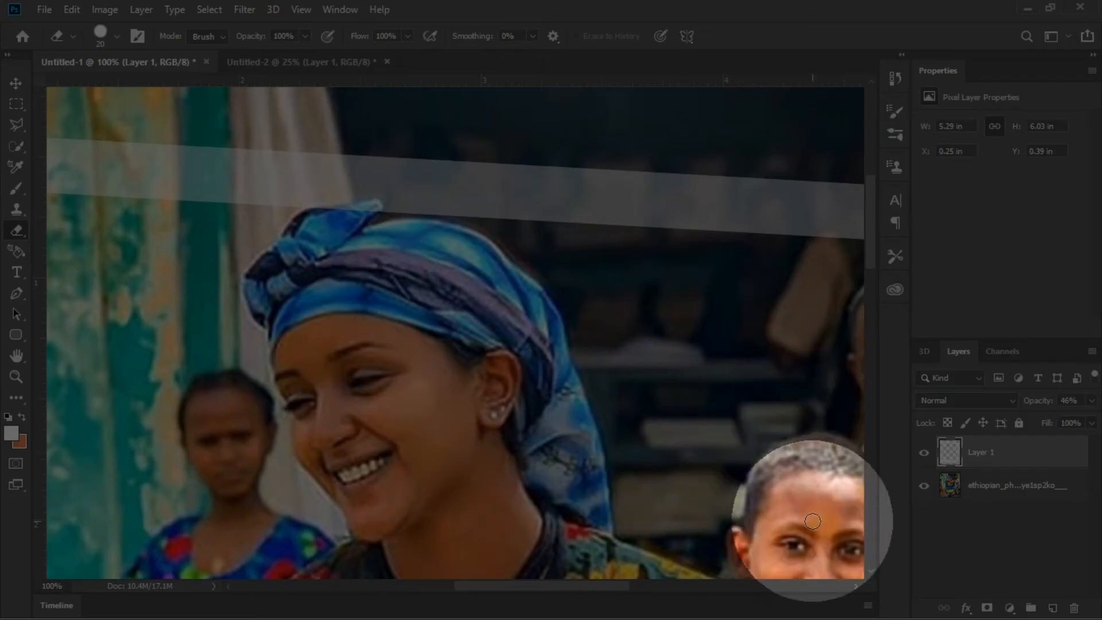
- Add a layer mask to the white frame layer, Layer 1
click(986, 607)
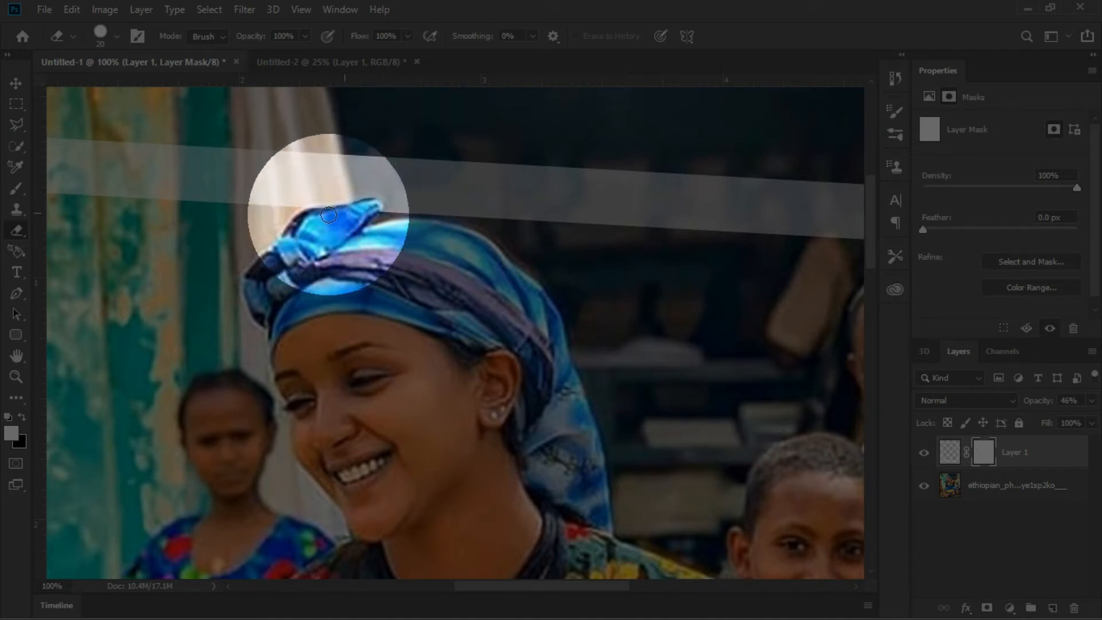
key(ctrl+plus)
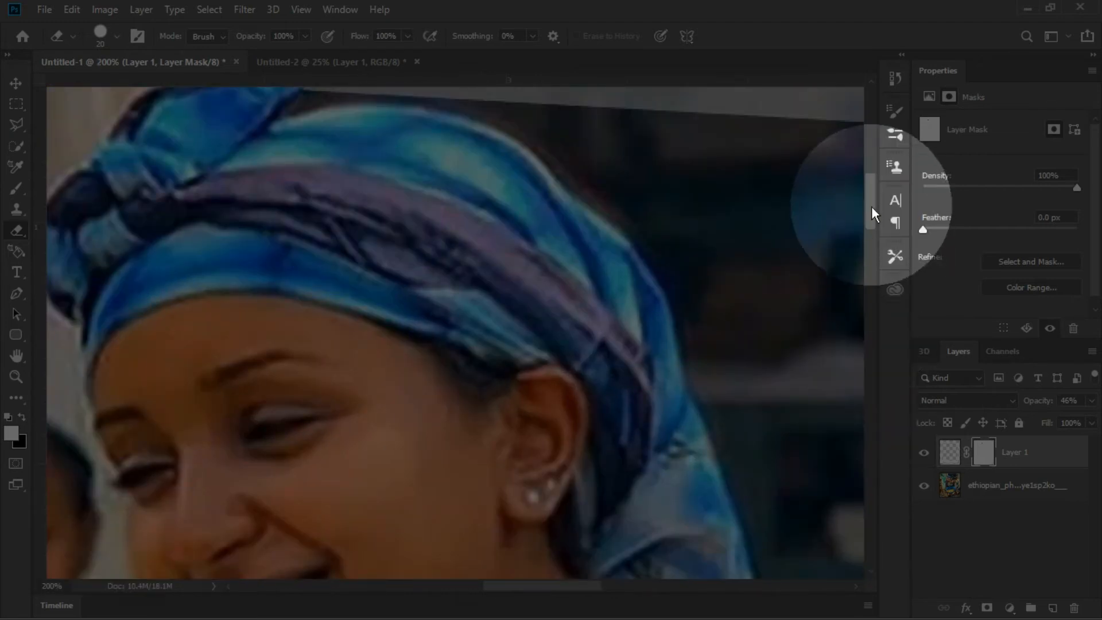
scroll(861, 195, up, 4)
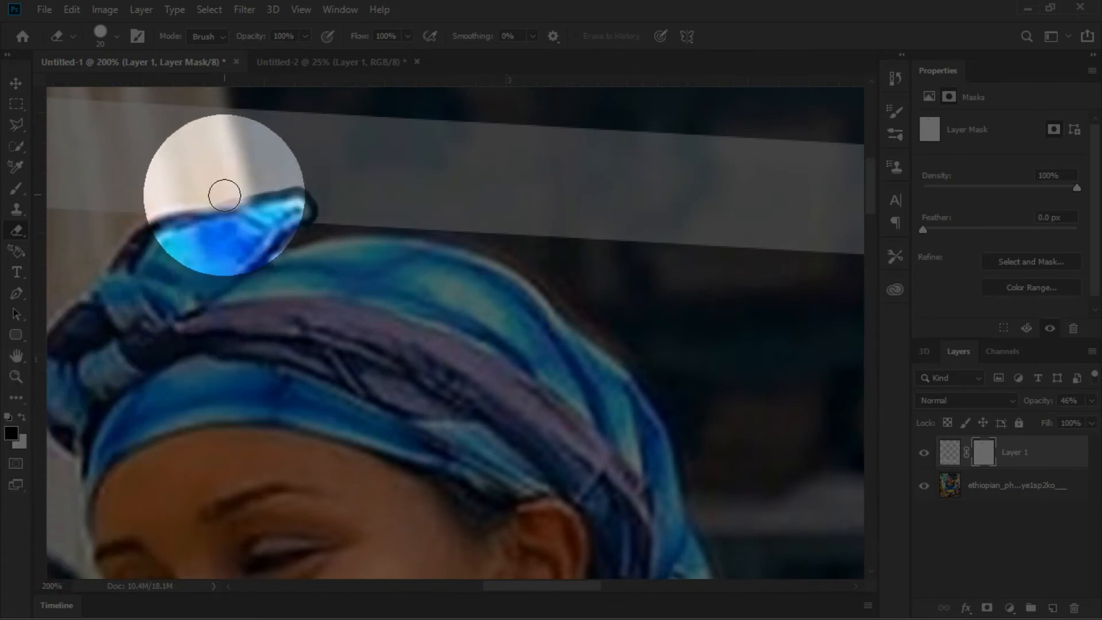
- Reduce the 20 px eraser's hardness and mask the frame away where it covers the knot of the woman's headscarf
right_click(224, 196)
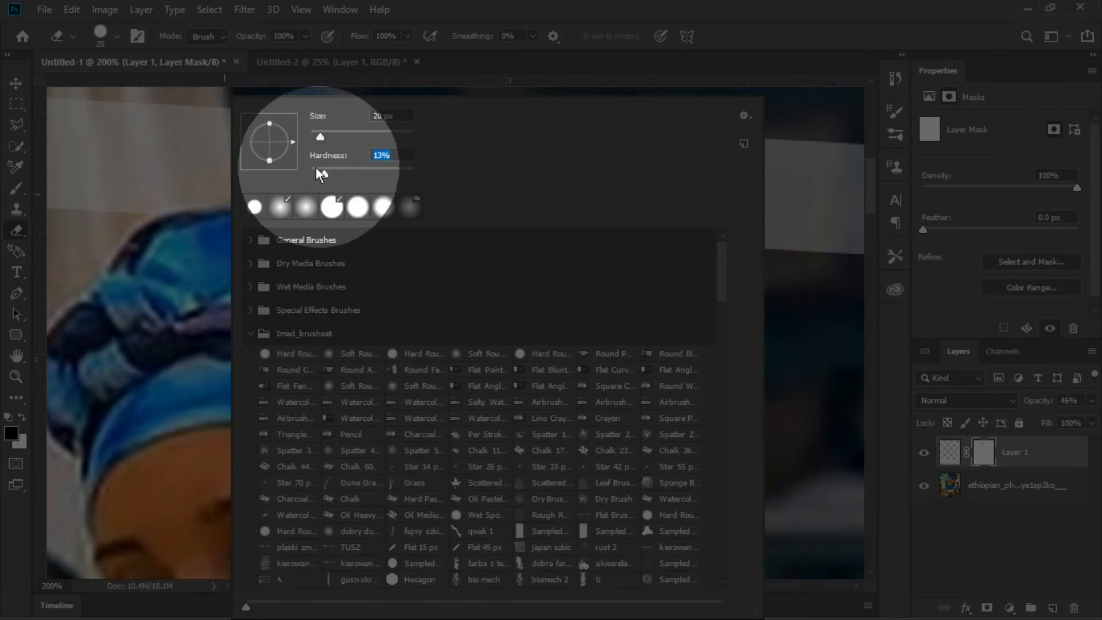
drag(316, 168, 304, 170)
click(201, 192)
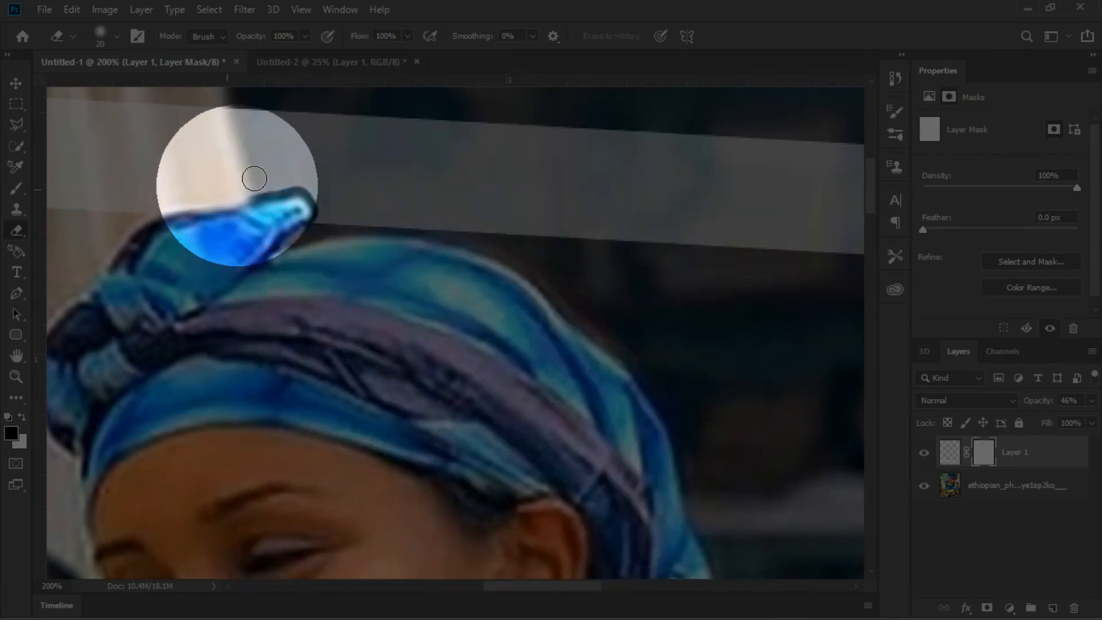
key(x)
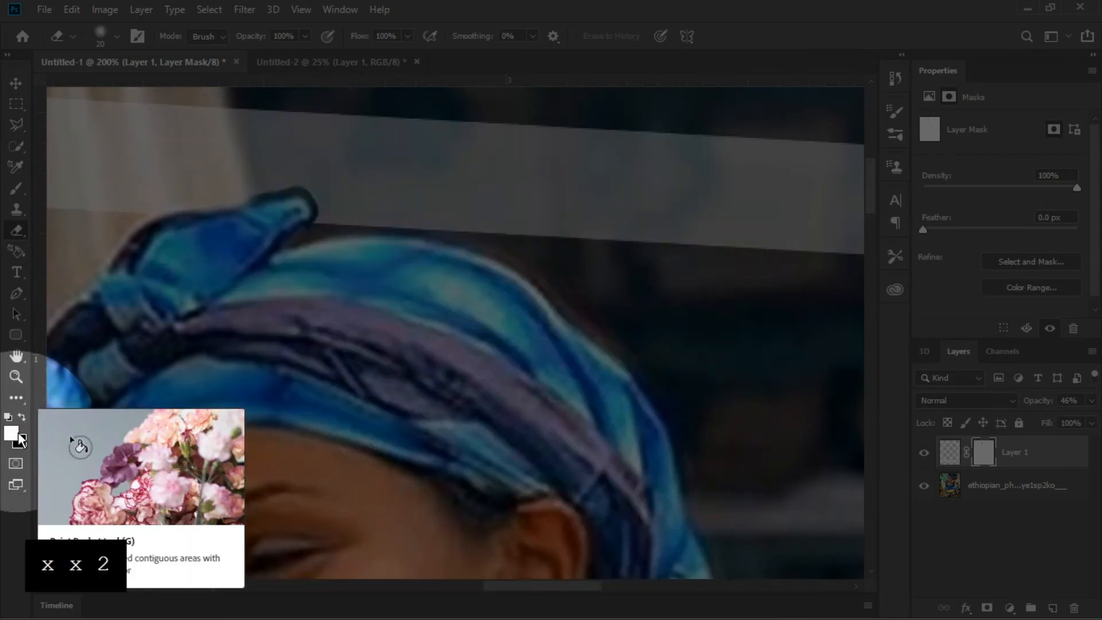
key(ctrl+z)
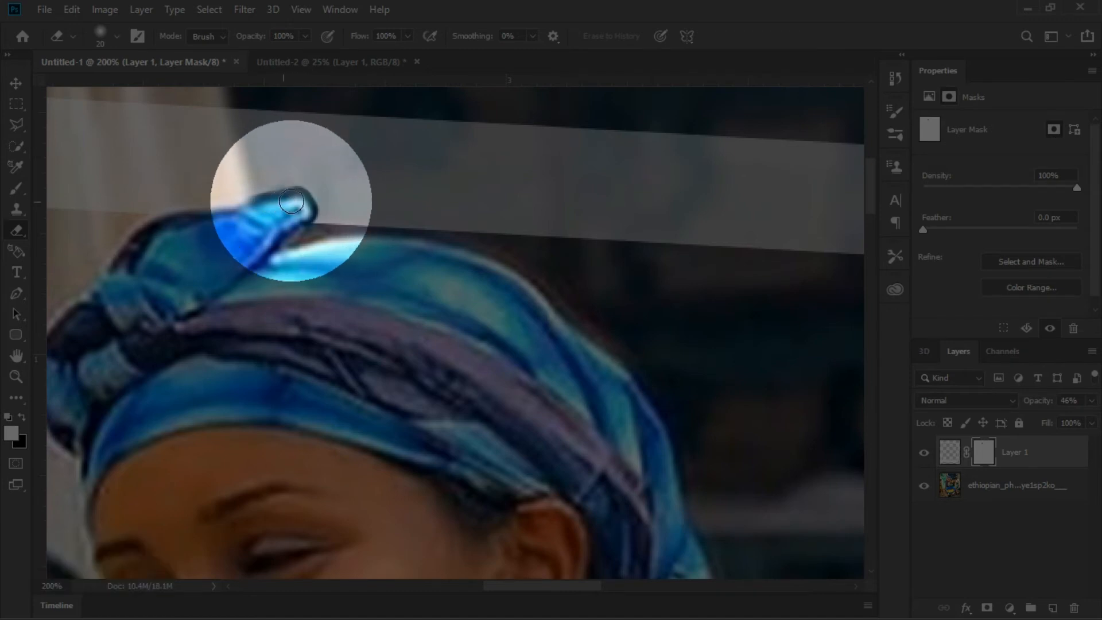
- Mask the white frame away where it overlaps the lower edge of the blue bowl
key(ctrl+0)
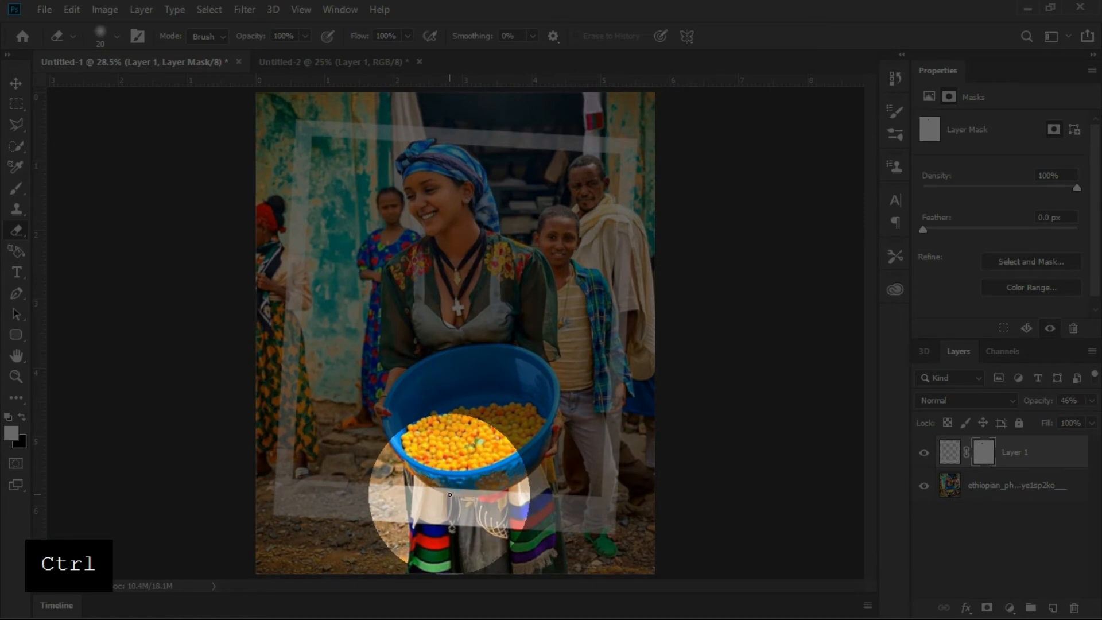
key(ctrl+plus)
key(ctrl+plus)
key(ctrl+plus)
key(ctrl+plus)
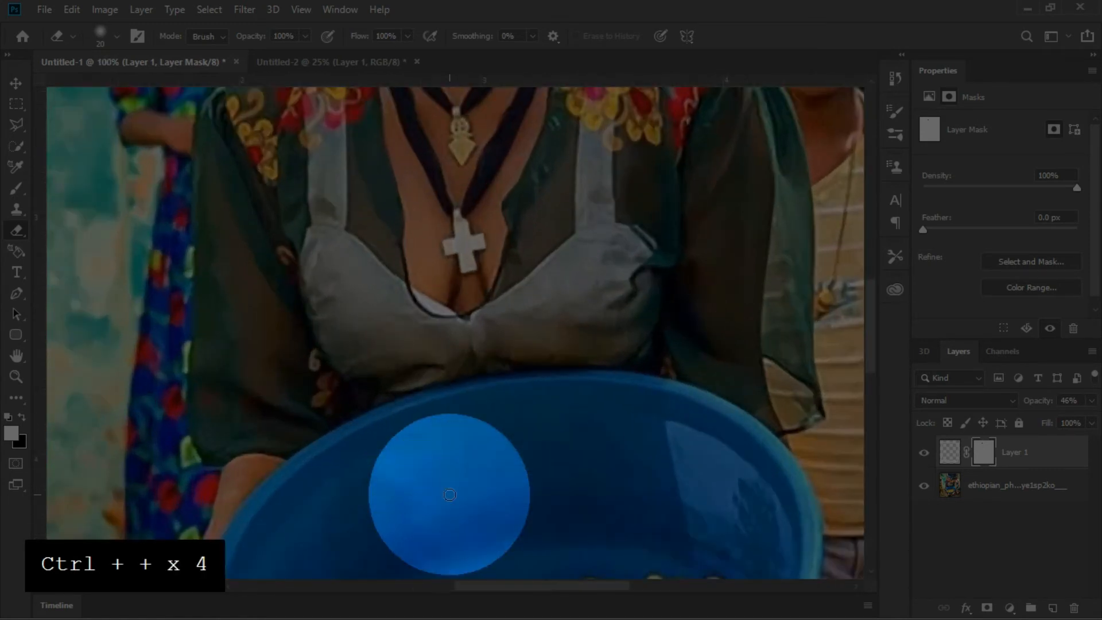
drag(871, 315, 869, 411)
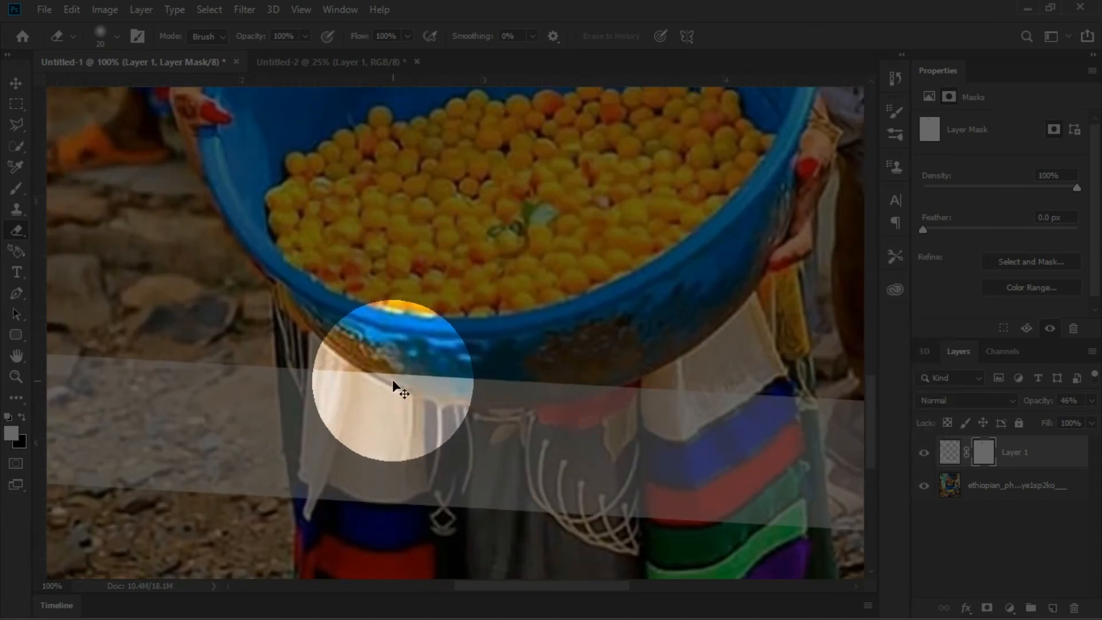
key(ctrl+plus)
key(ctrl+plus)
key(ctrl+plus)
key(ctrl+plus)
key(ctrl+plus)
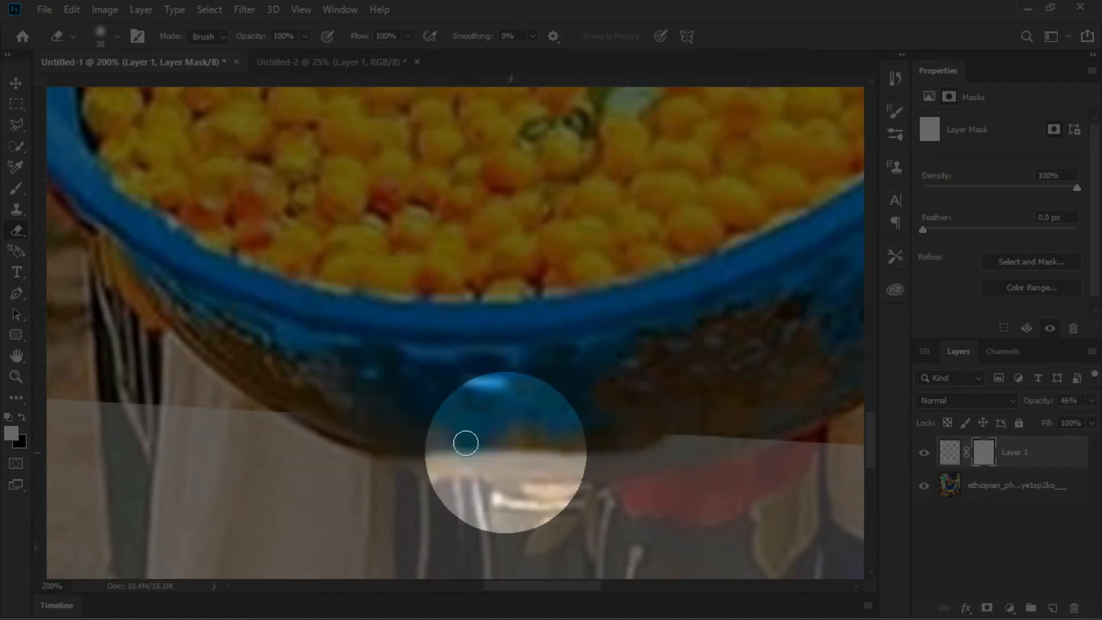
mouse_move(545, 469)
mouse_down()
mouse_move(563, 456)
mouse_move(743, 427)
mouse_move(693, 455)
mouse_move(555, 463)
mouse_up()
key(x)
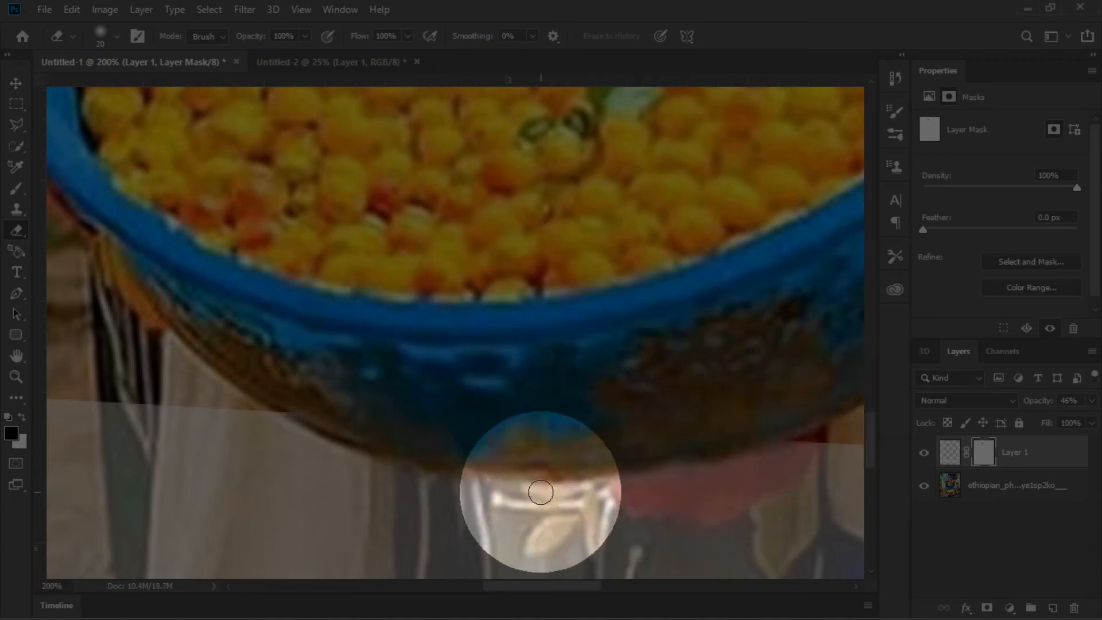
key(x)
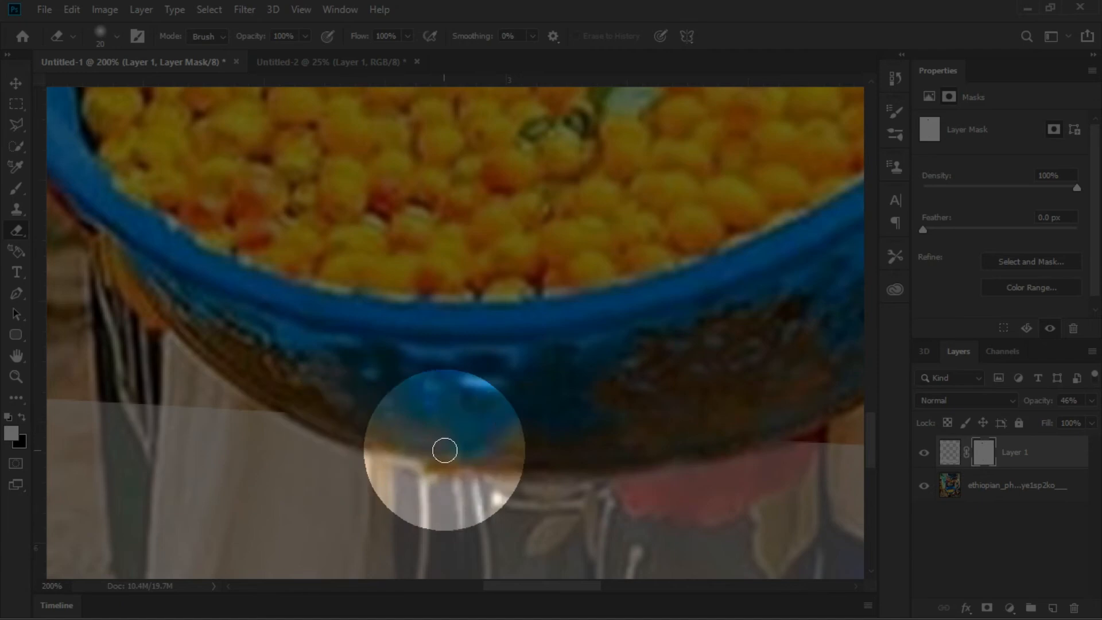
- Restore the frame layer's opacity to 100% and add a new empty layer directly above the photo layer
key(ctrl+0)
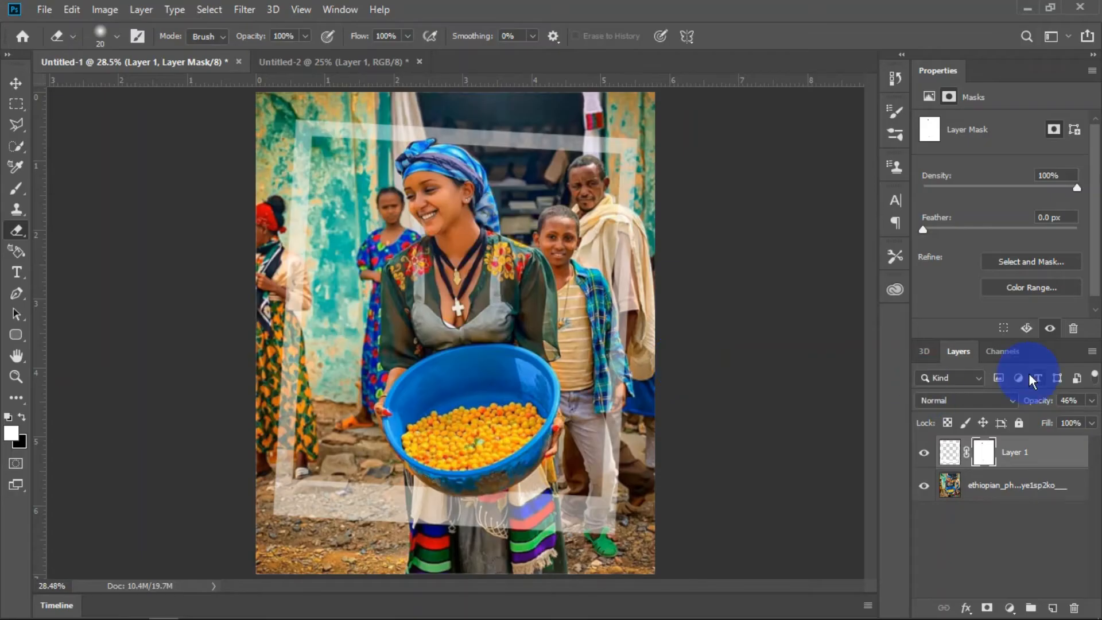
drag(1066, 406, 1097, 397)
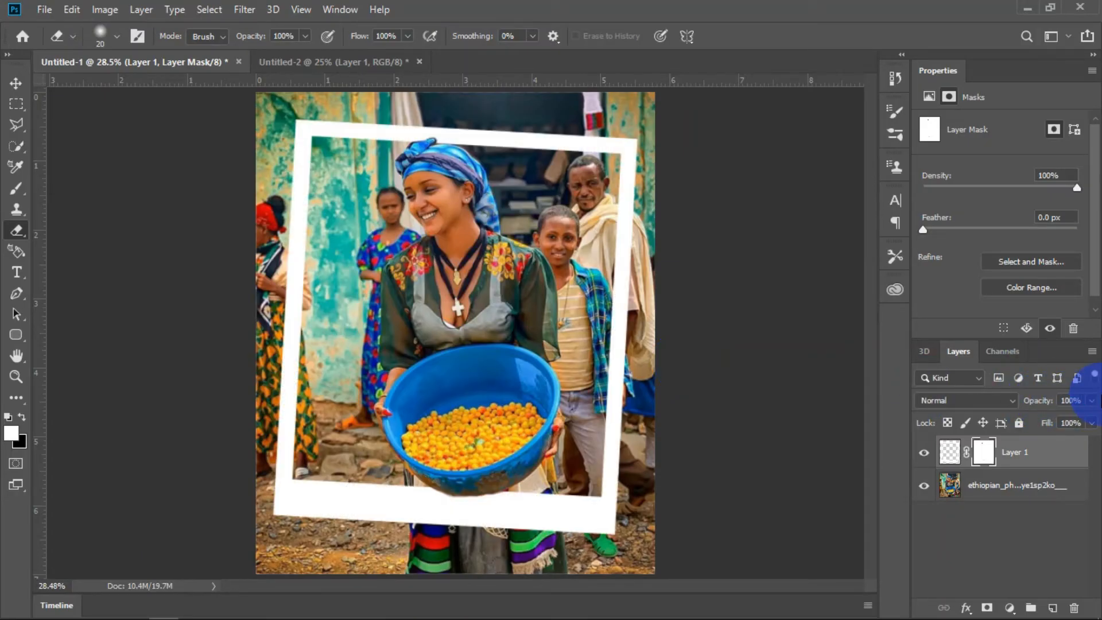
click(1025, 485)
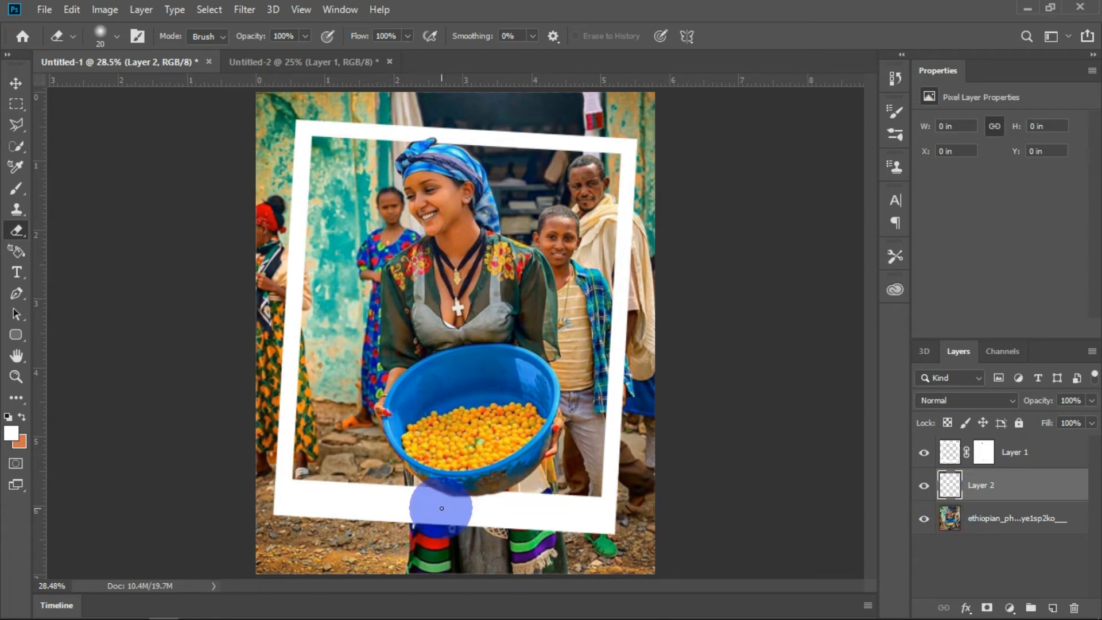
- Paint a black shadow under the bowl inside the frame's selection with a 400 px brush and move Layer 2 above Layer 1
key(bracketright)
key(bracketright)
key(bracketright)
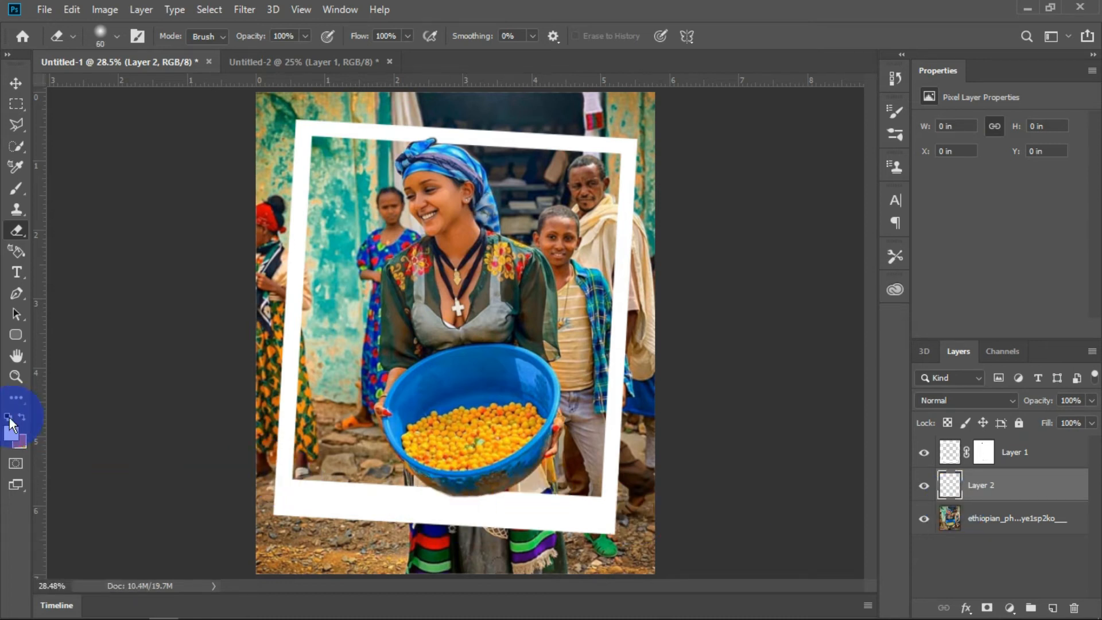
click(442, 485)
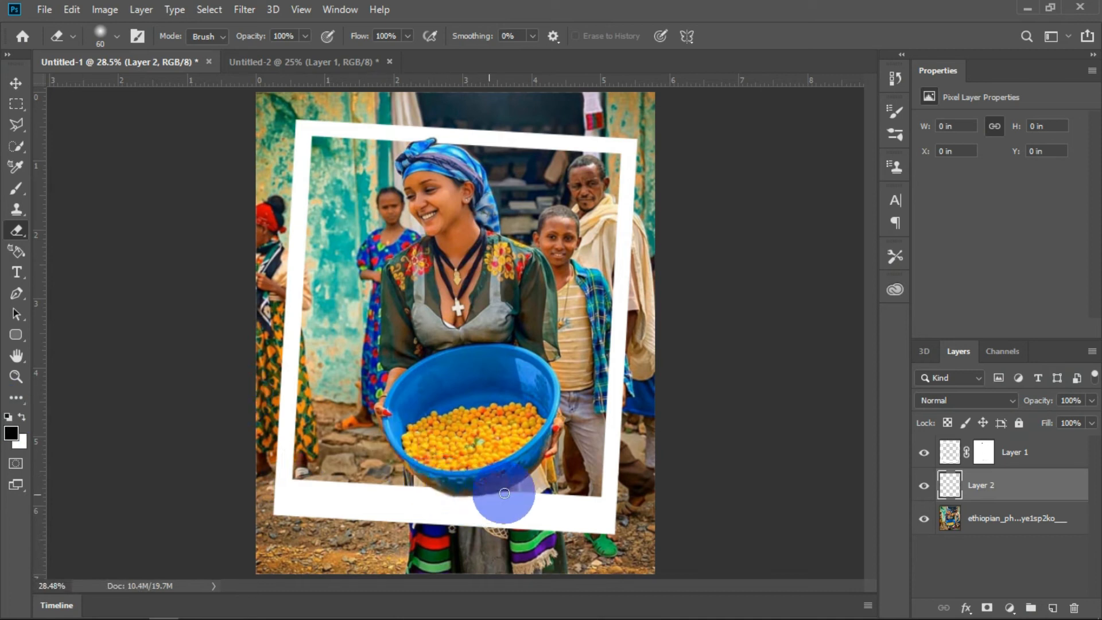
key(ctrl)
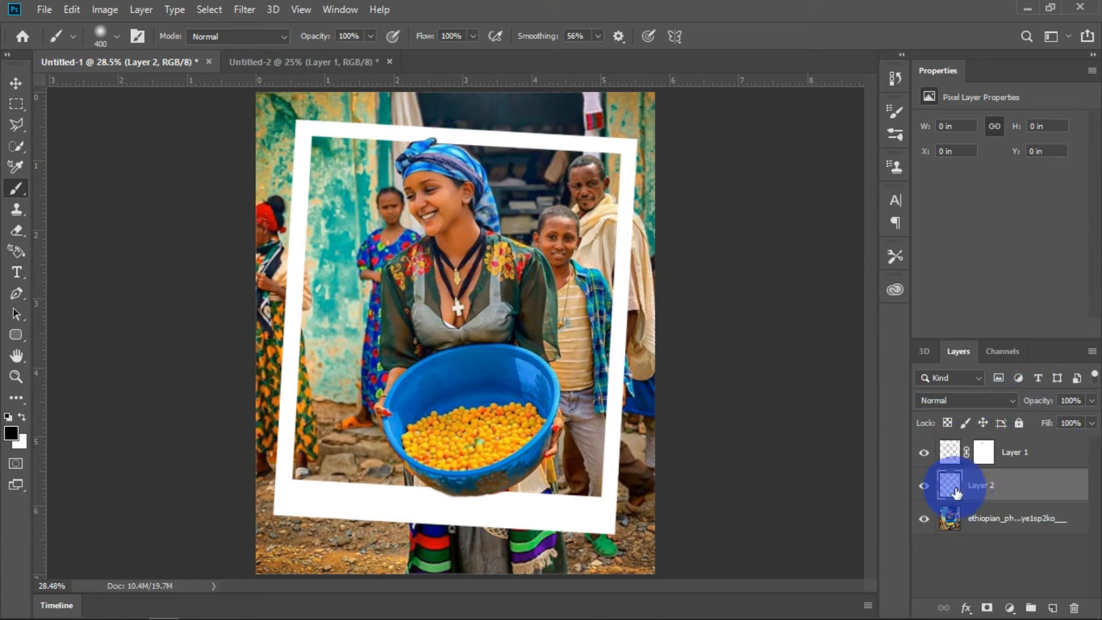
ctrl+click(951, 457)
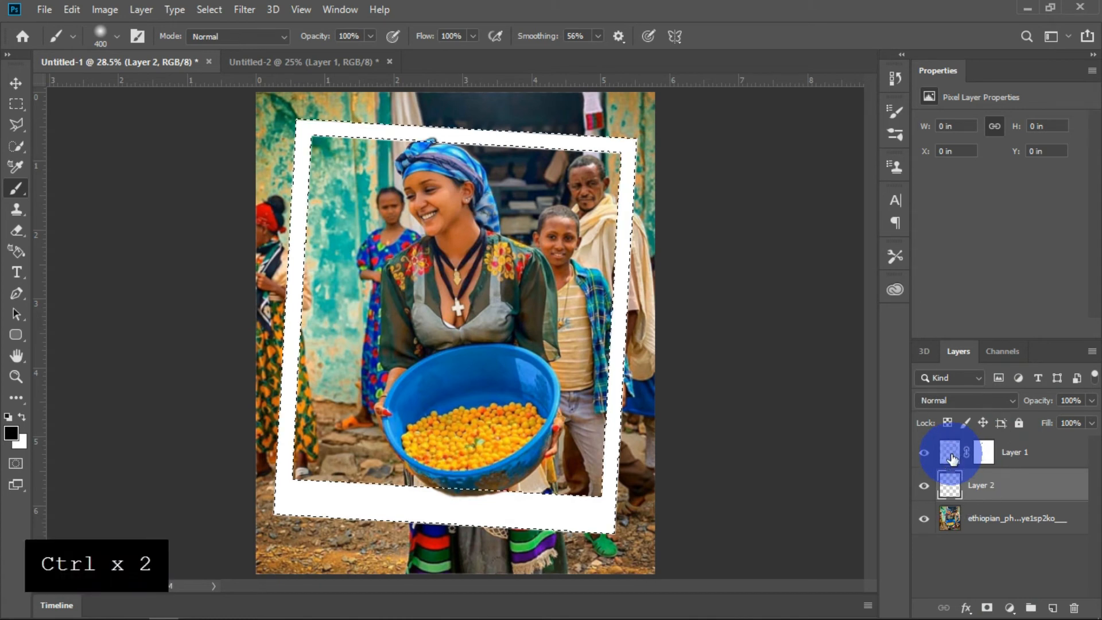
ctrl+click(484, 457)
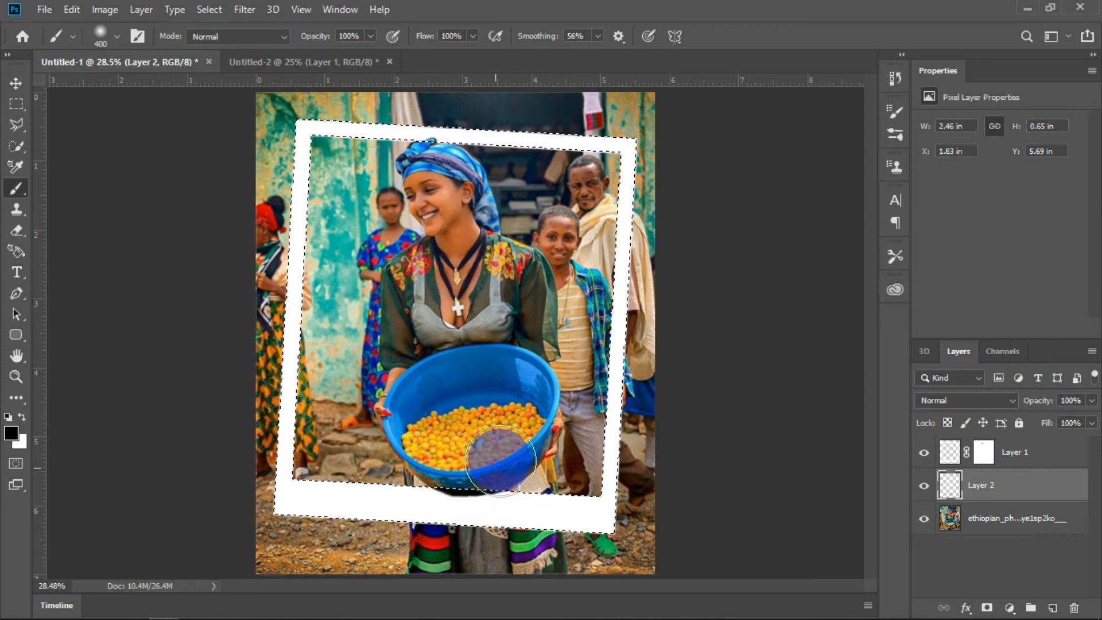
mouse_move(975, 485)
mouse_down()
mouse_move(964, 453)
mouse_move(1028, 423)
mouse_move(1028, 441)
mouse_up()
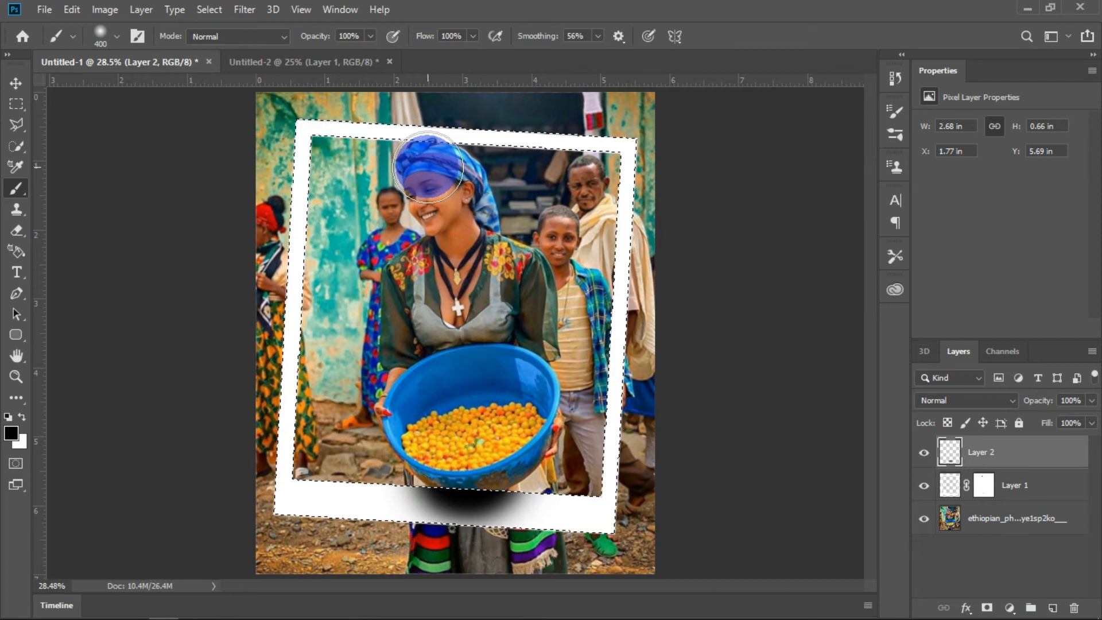
- Paint a small black shadow around the top of the headscarf on the frame with a 150 px brush
key(bracketleft)
key(bracketleft)
key(p)
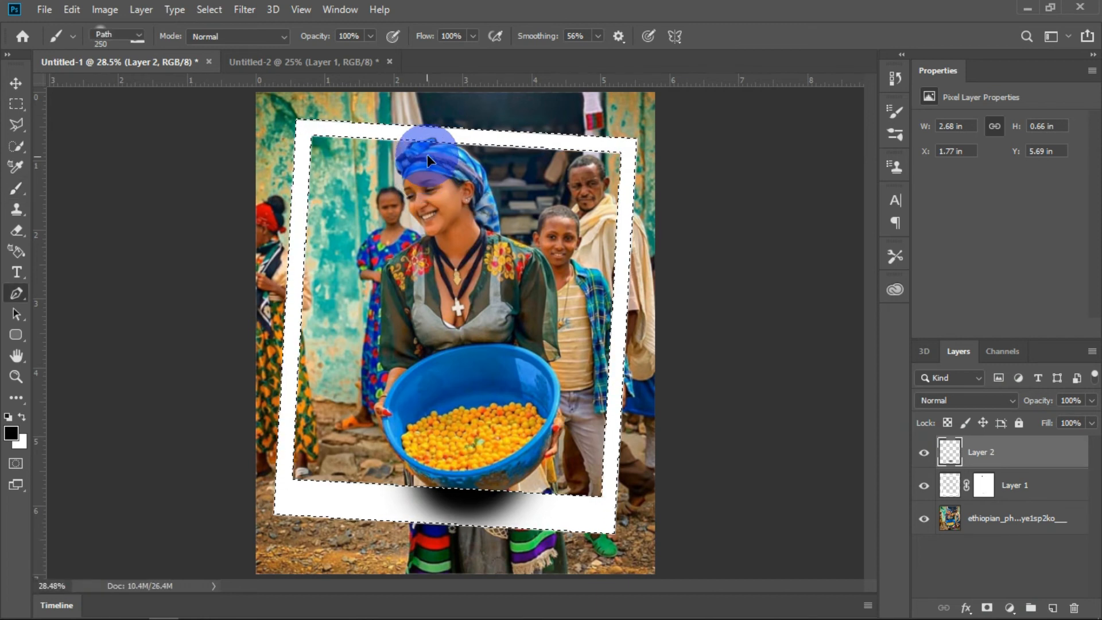
click(16, 187)
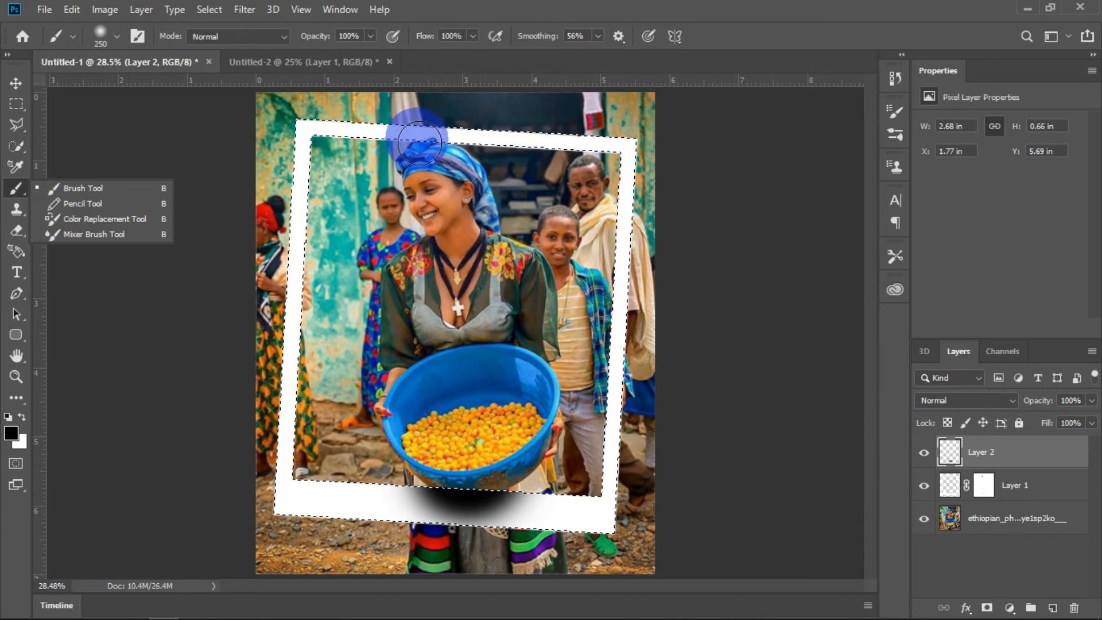
key(bracketleft)
key(bracketleft)
key(bracketleft)
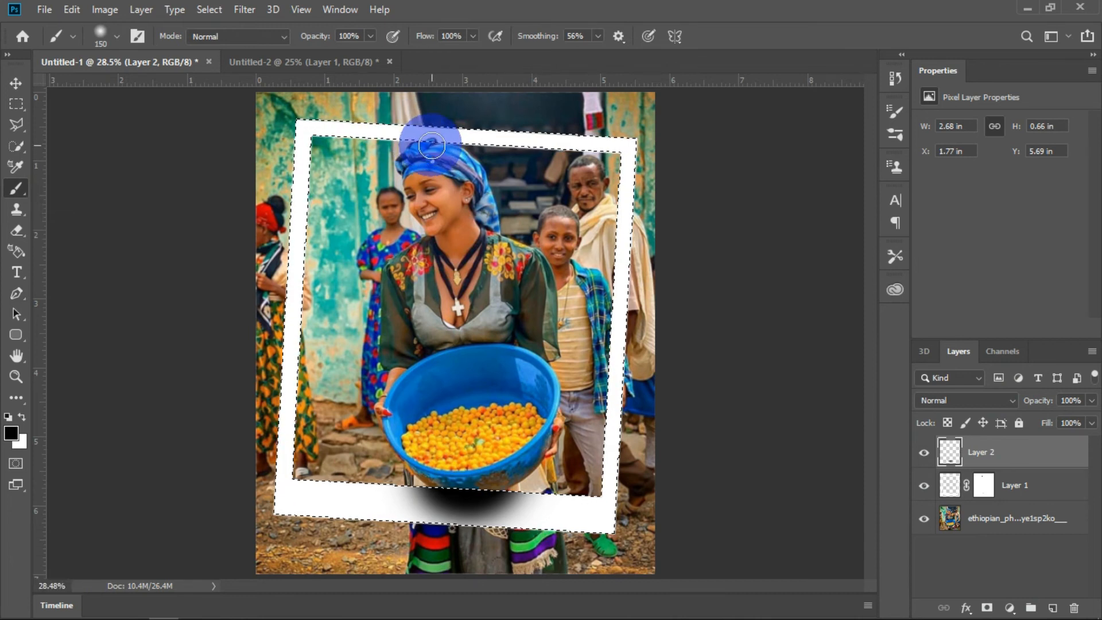
- Load Layer 1's mask as a selection and invert it to isolate the masked bowl and headscarf areas
ctrl+click(984, 486)
click(16, 230)
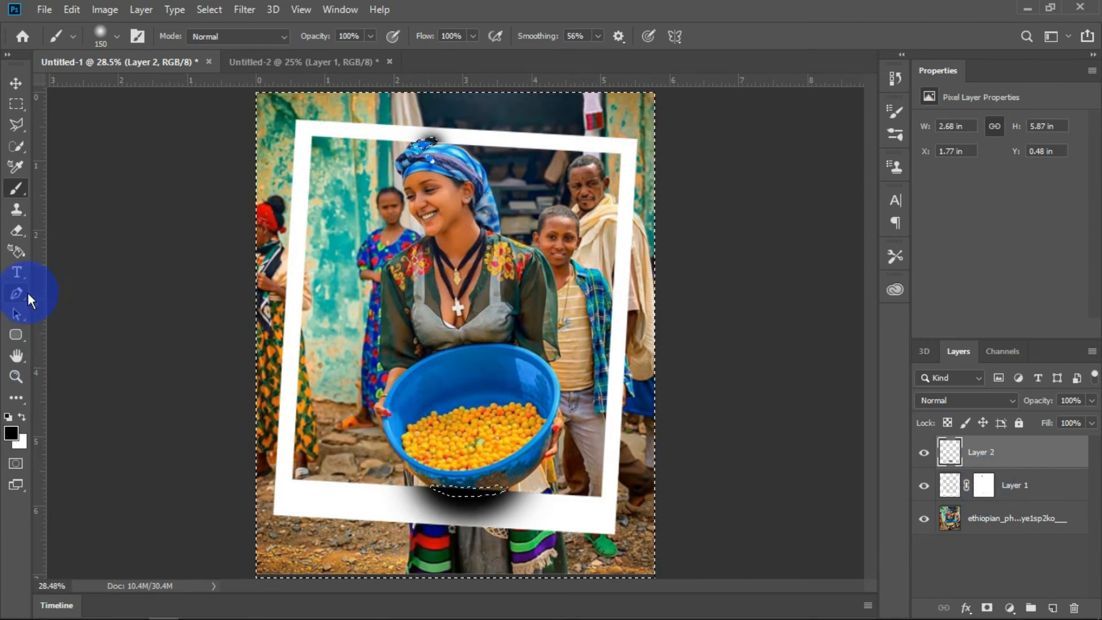
click(16, 146)
right_click(481, 480)
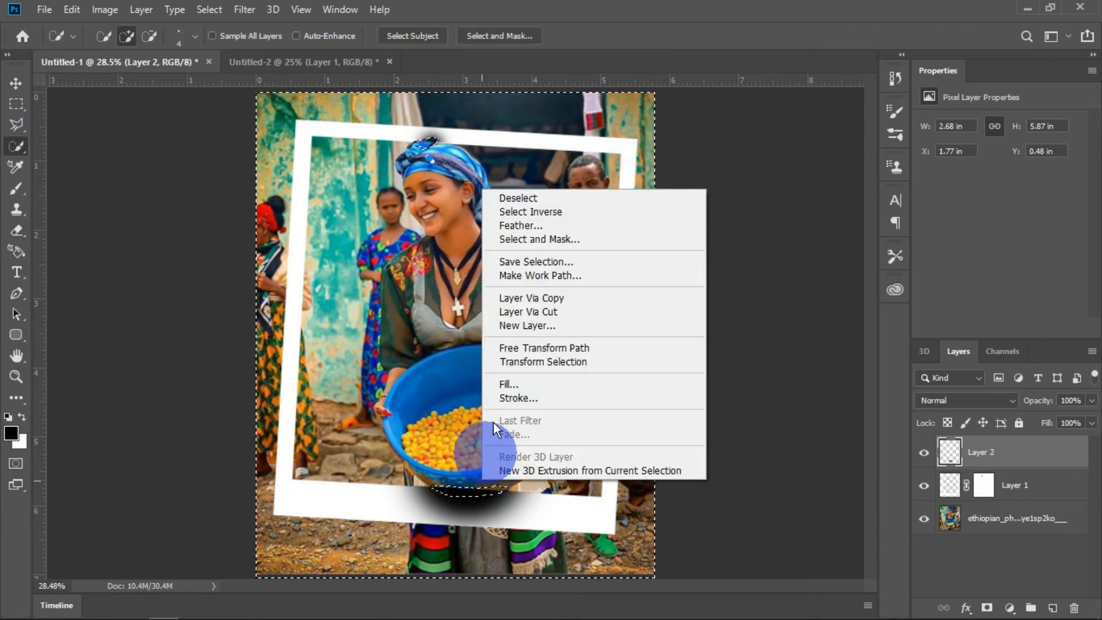
click(578, 215)
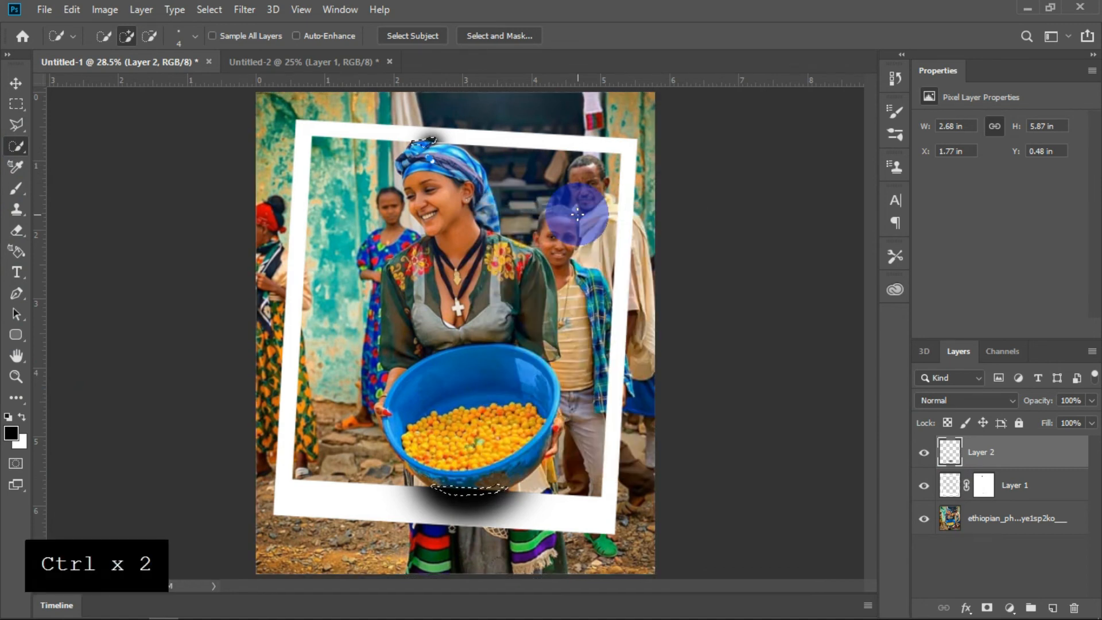
- Erase the shadow covering the bowl and headscarf with the 175 px eraser, deselect, and lower Layer 2's opacity to 61%
click(14, 234)
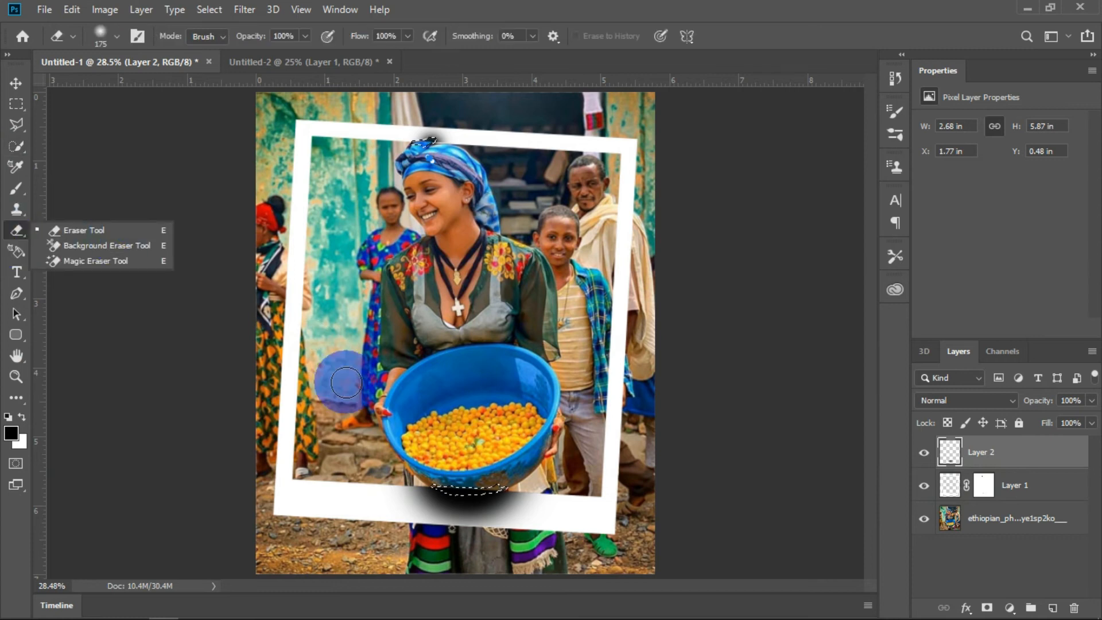
drag(435, 483, 534, 466)
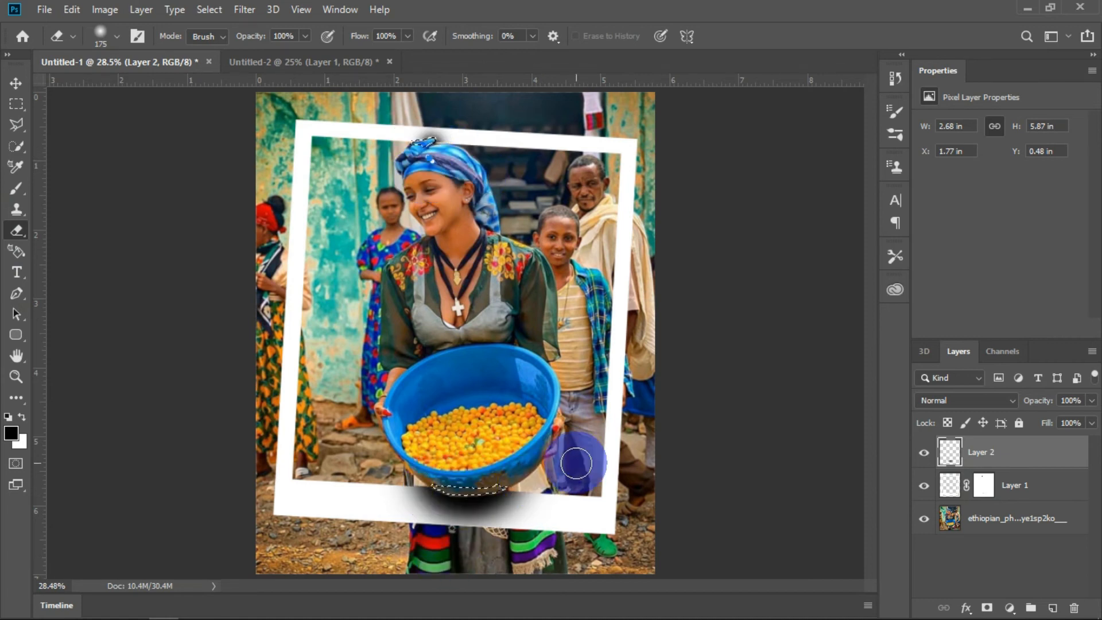
key(ctrl+d)
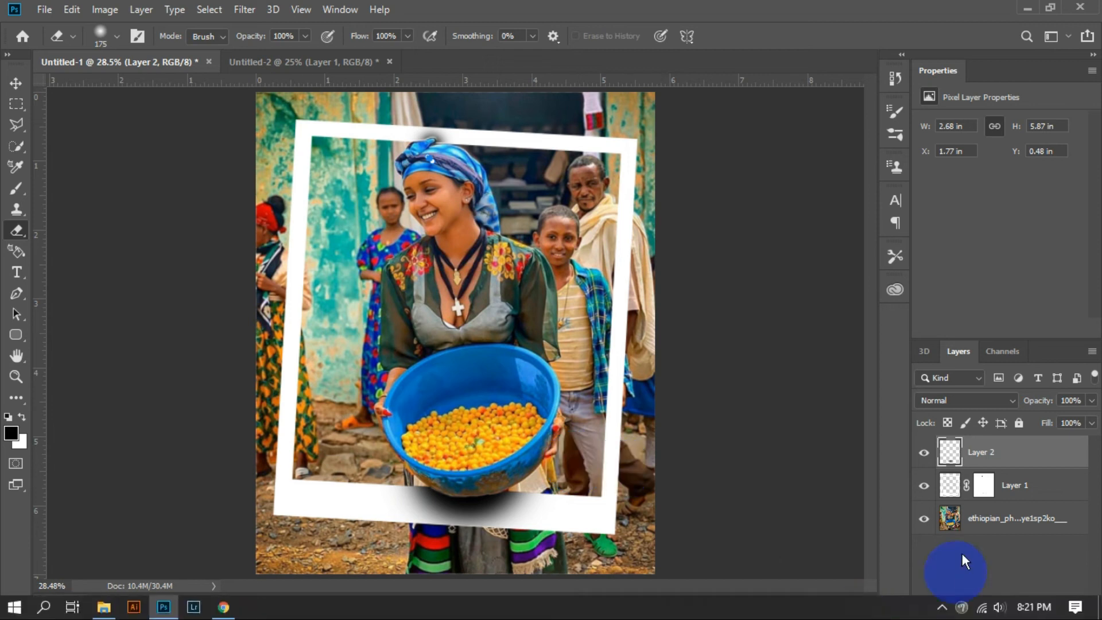
drag(1035, 407, 1023, 408)
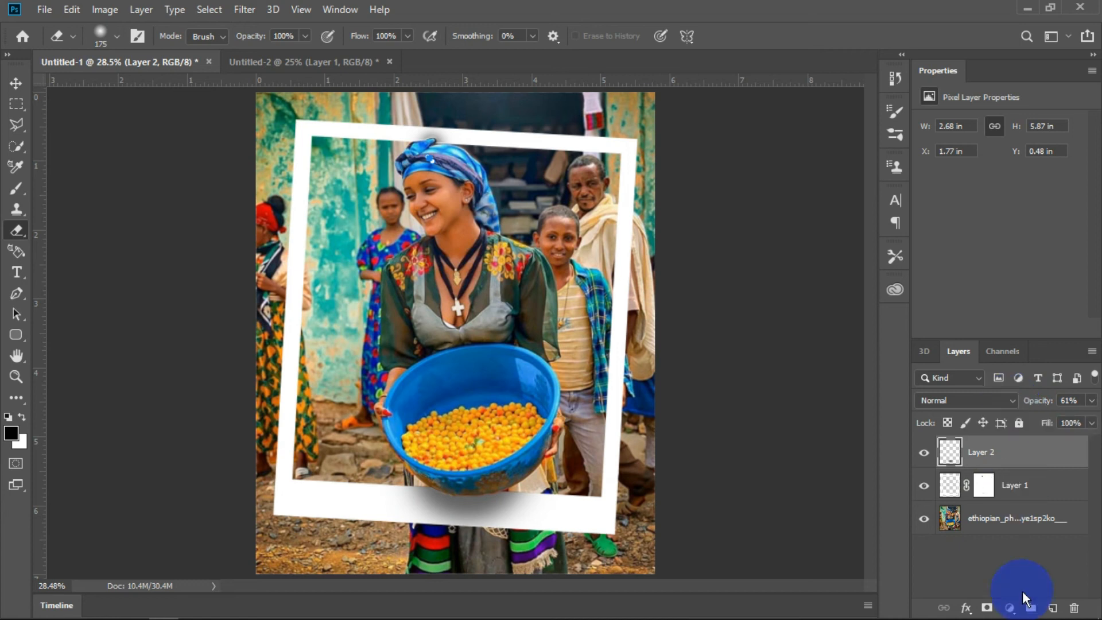
- Add a Black & White adjustment layer on top with Reds at 75, Yellows at 83 and Cyans at 75
click(1013, 611)
click(1016, 611)
click(1011, 611)
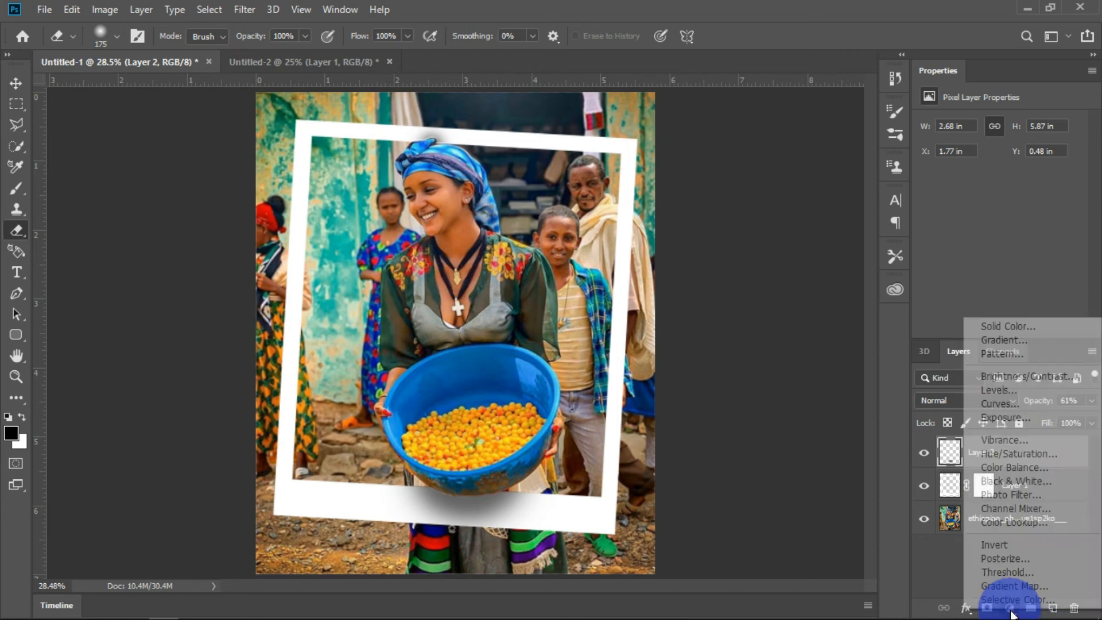
click(1018, 480)
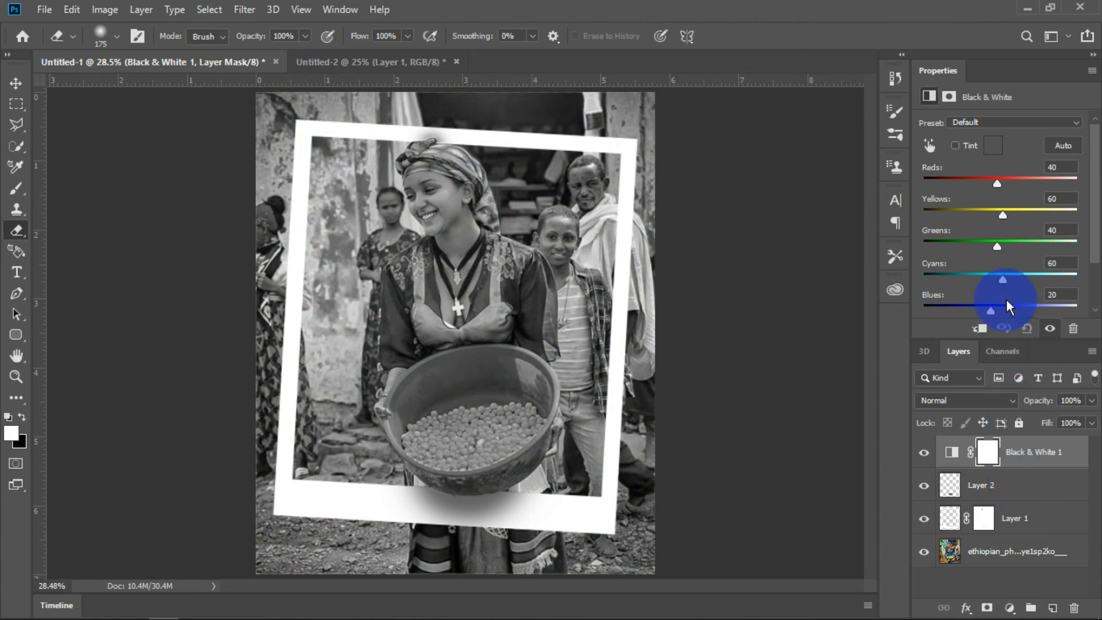
drag(1003, 281, 992, 311)
drag(1003, 213, 1008, 183)
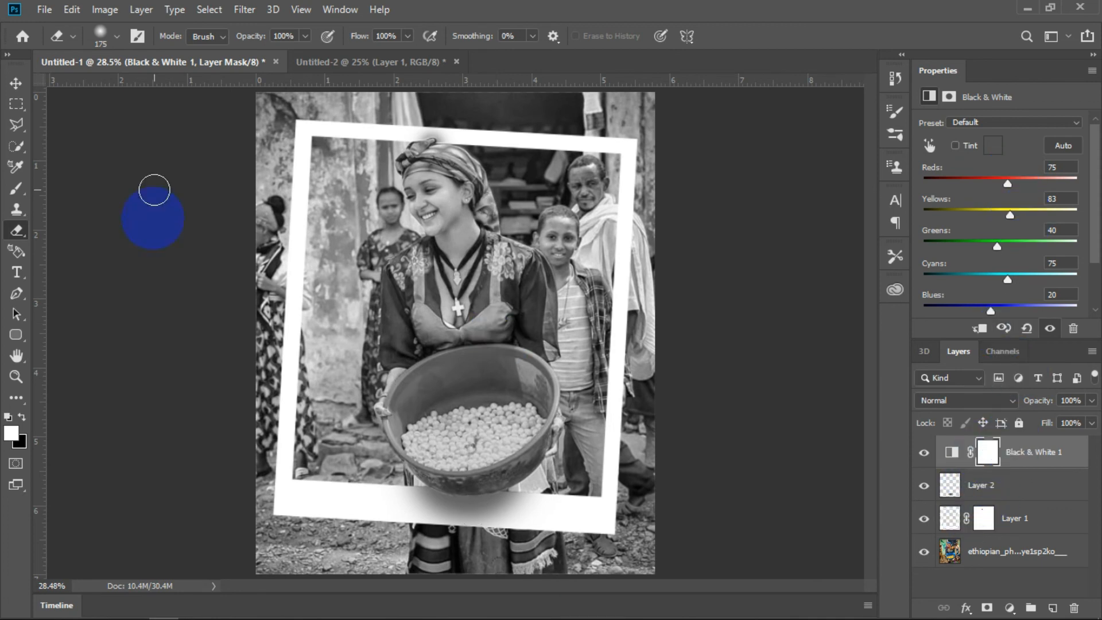
- Erase the Black & White layer's mask inside the frame to bring back the photo's colours there
drag(321, 143, 302, 376)
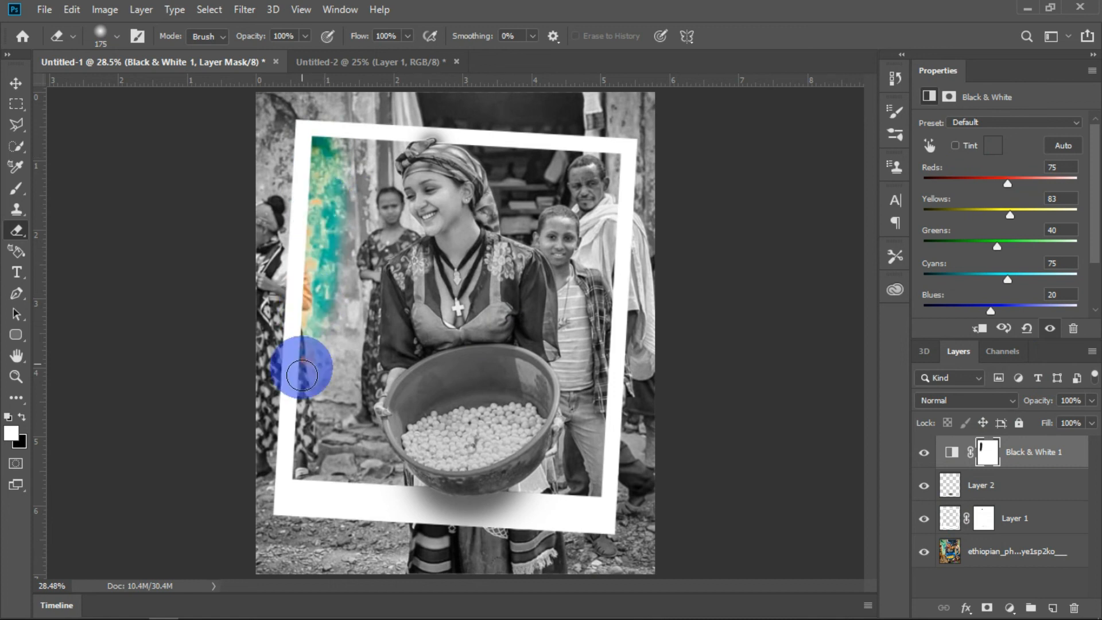
mouse_move(296, 414)
mouse_down()
mouse_move(310, 356)
mouse_move(295, 475)
mouse_move(356, 315)
mouse_move(359, 253)
mouse_move(348, 464)
mouse_move(373, 475)
mouse_move(344, 472)
mouse_move(386, 465)
mouse_move(442, 487)
mouse_move(578, 505)
mouse_move(430, 450)
mouse_move(516, 359)
mouse_move(610, 162)
mouse_move(433, 152)
mouse_move(368, 175)
mouse_up()
mouse_move(395, 243)
mouse_down()
mouse_move(422, 179)
mouse_move(426, 210)
mouse_move(383, 362)
mouse_move(421, 224)
mouse_move(420, 407)
mouse_move(515, 422)
mouse_move(482, 363)
mouse_move(554, 314)
mouse_move(558, 212)
mouse_move(380, 480)
mouse_move(346, 469)
mouse_move(518, 237)
mouse_move(474, 356)
mouse_move(537, 265)
mouse_move(512, 392)
mouse_move(470, 488)
mouse_move(426, 418)
mouse_move(425, 387)
mouse_move(501, 386)
mouse_move(443, 386)
mouse_move(380, 428)
mouse_move(394, 441)
mouse_move(429, 380)
mouse_move(385, 388)
mouse_move(482, 437)
mouse_move(473, 304)
mouse_move(540, 405)
mouse_move(550, 344)
mouse_move(576, 437)
mouse_move(586, 335)
mouse_move(512, 217)
mouse_move(480, 366)
mouse_move(509, 253)
mouse_up()
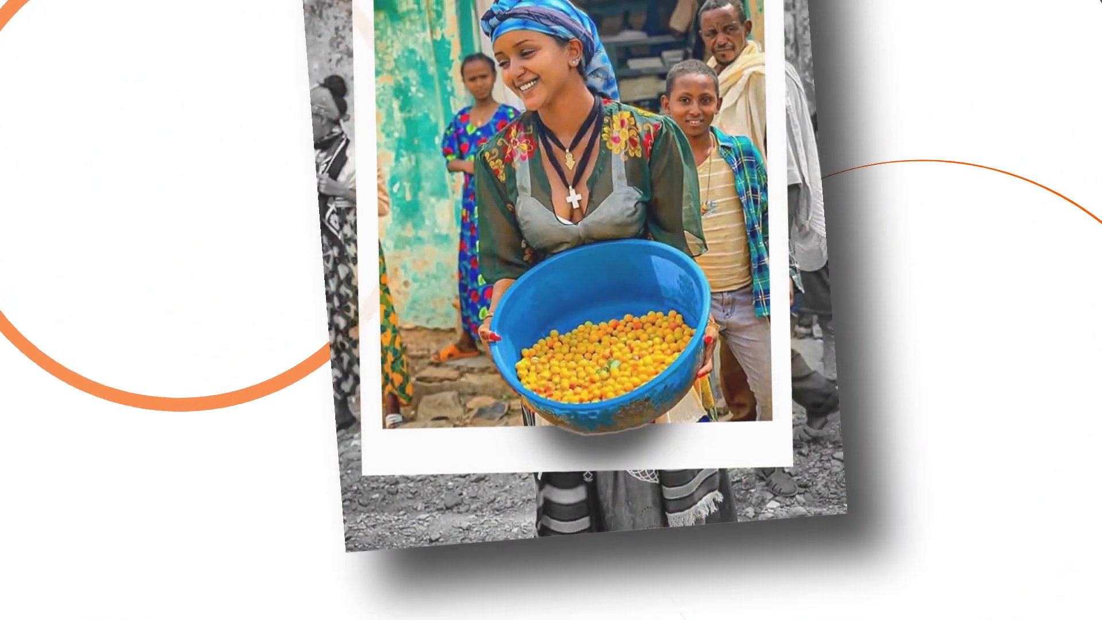